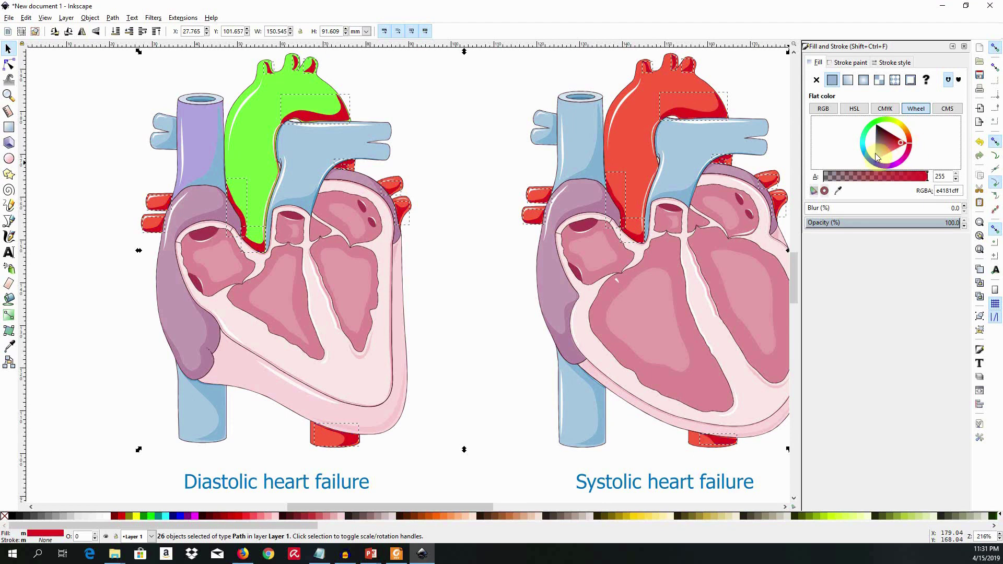
- Try the vessel paths' fill in blue, then shift the HSL hue from red through yellow to green
left_click(877, 157)
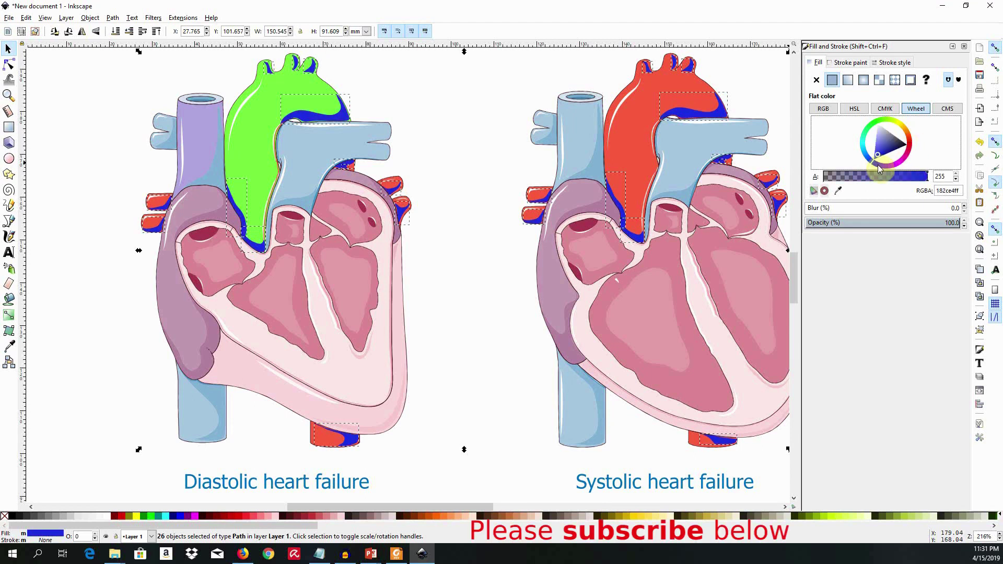
left_click(823, 108)
left_click(850, 110)
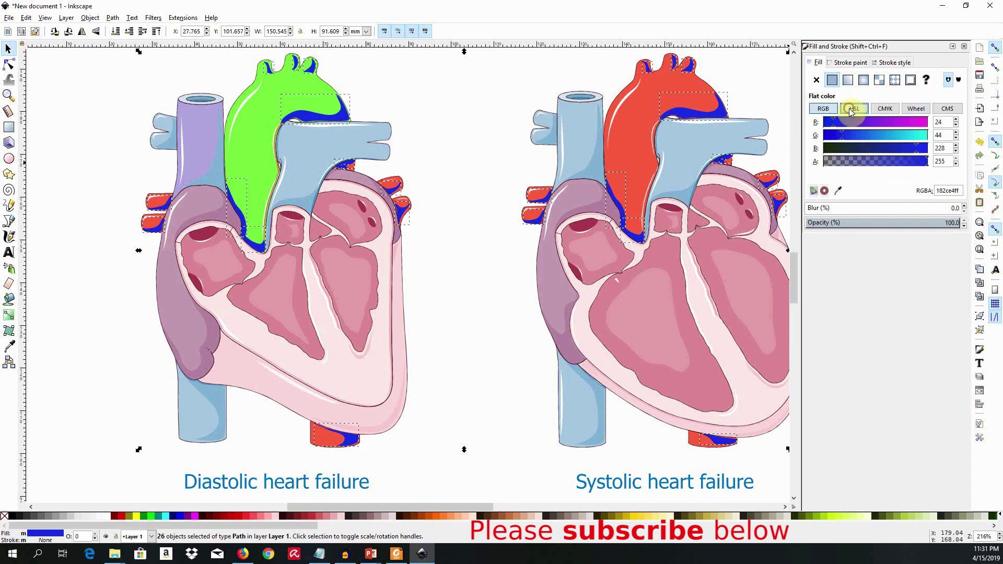
left_click(825, 123)
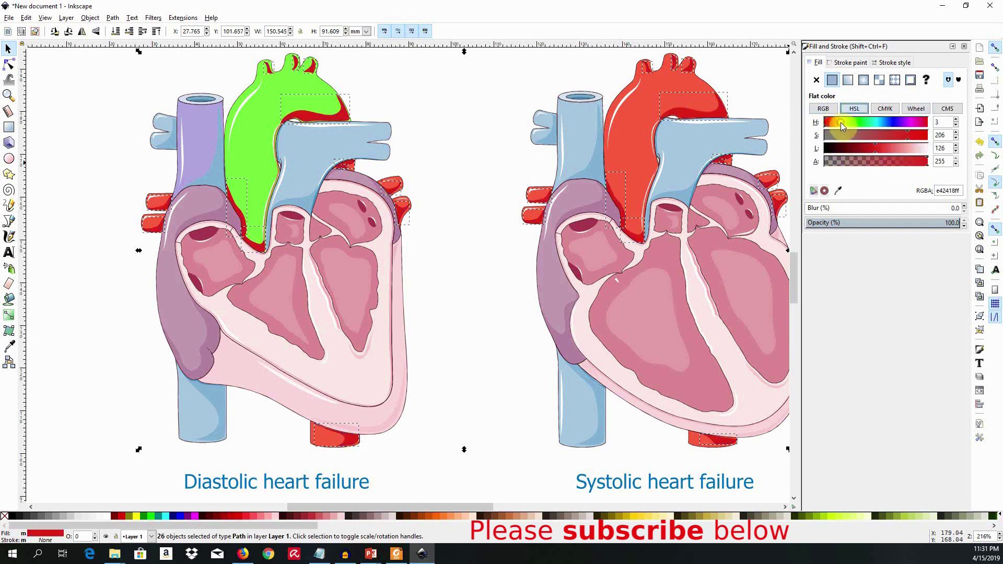
left_click(840, 122)
left_click(862, 126)
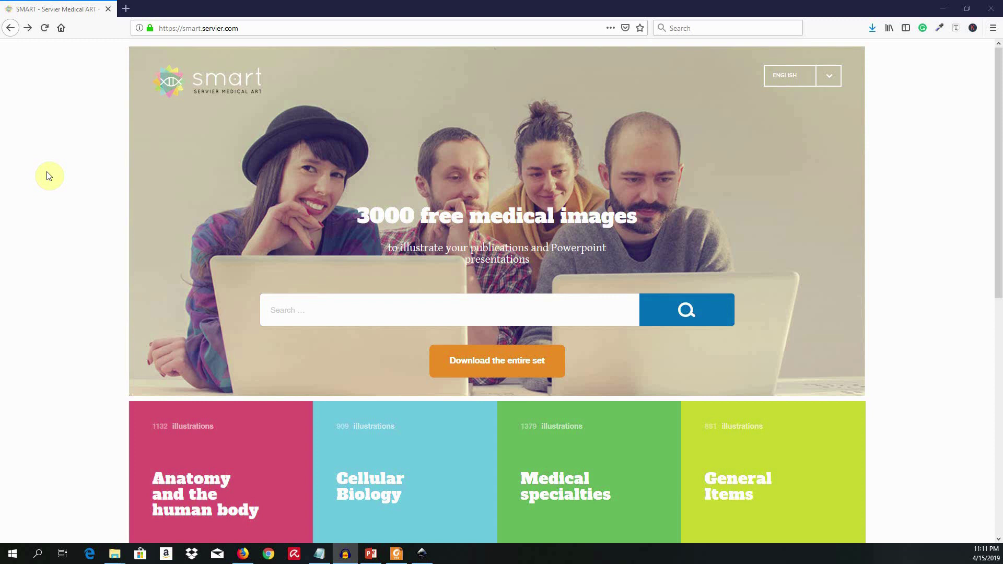
scroll(48, 176, "down", 5)
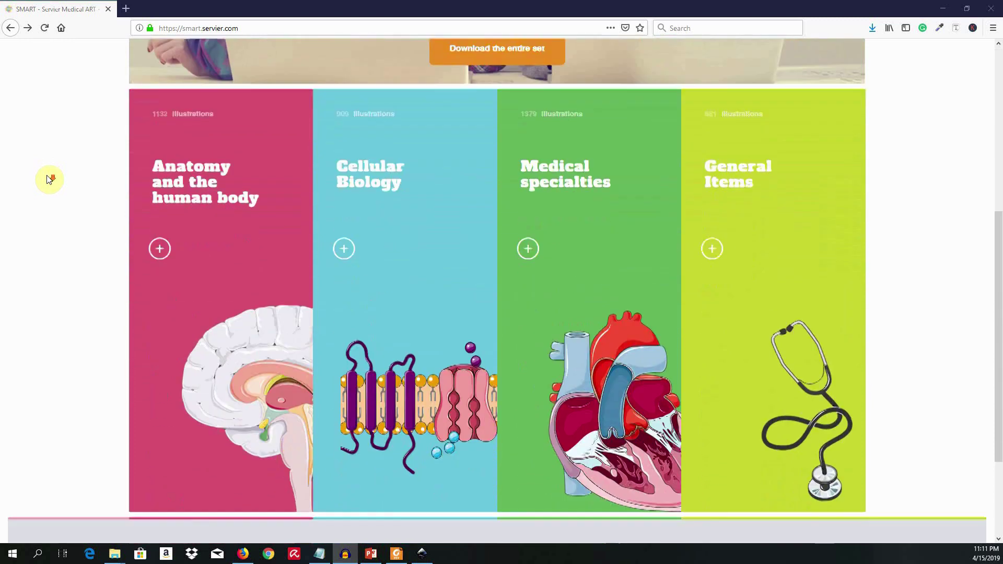
scroll(48, 179, "down", 2)
scroll(48, 179, "up", 2)
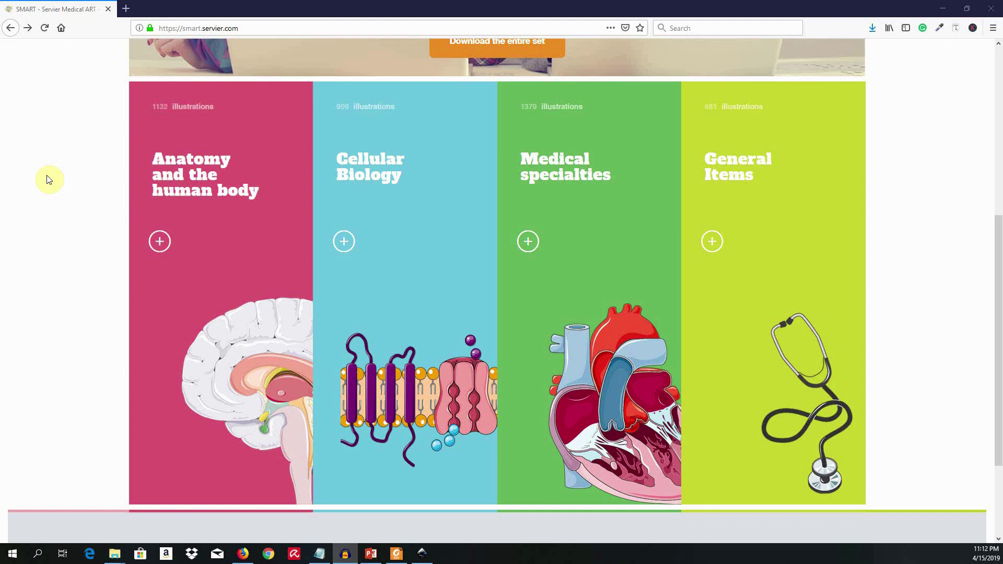
scroll(111, 77, "up", 3)
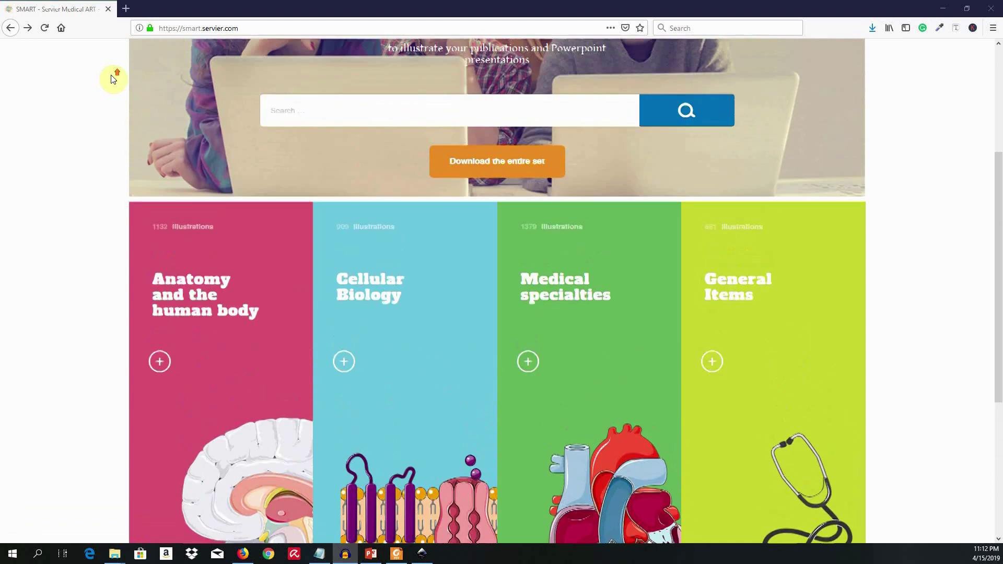
scroll(111, 77, "up", 4)
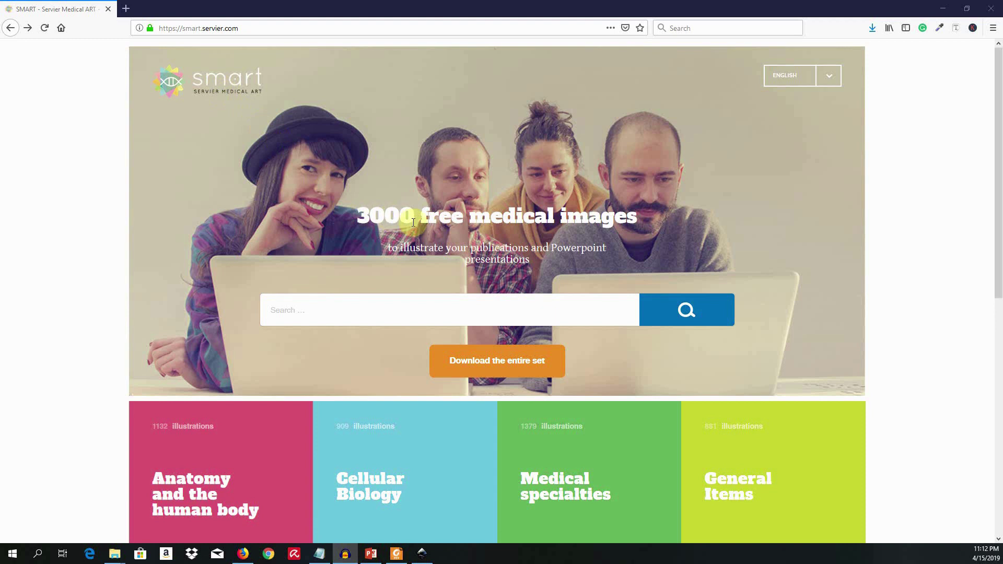
left_click_drag(421, 218, 628, 228)
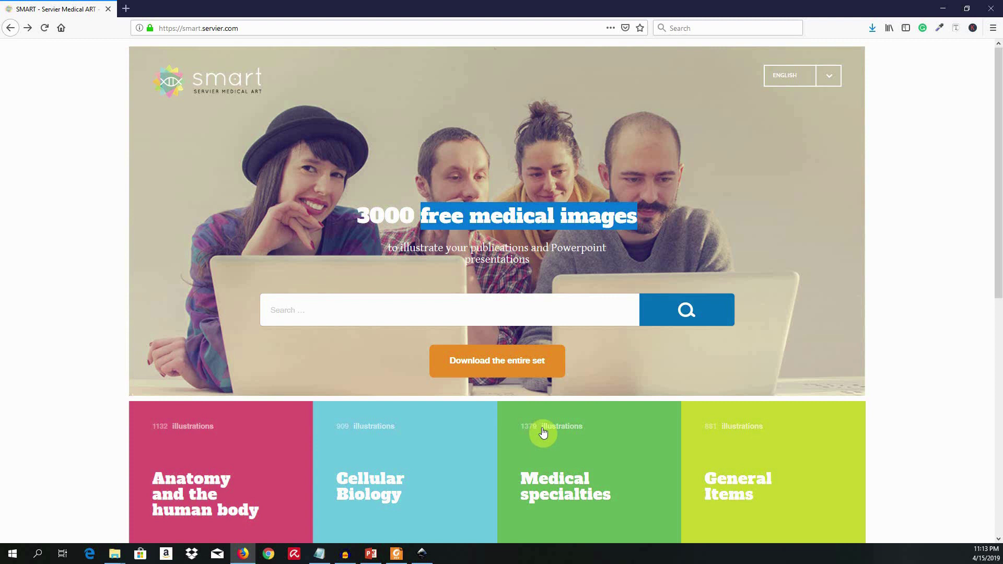
scroll(703, 442, "down", 7)
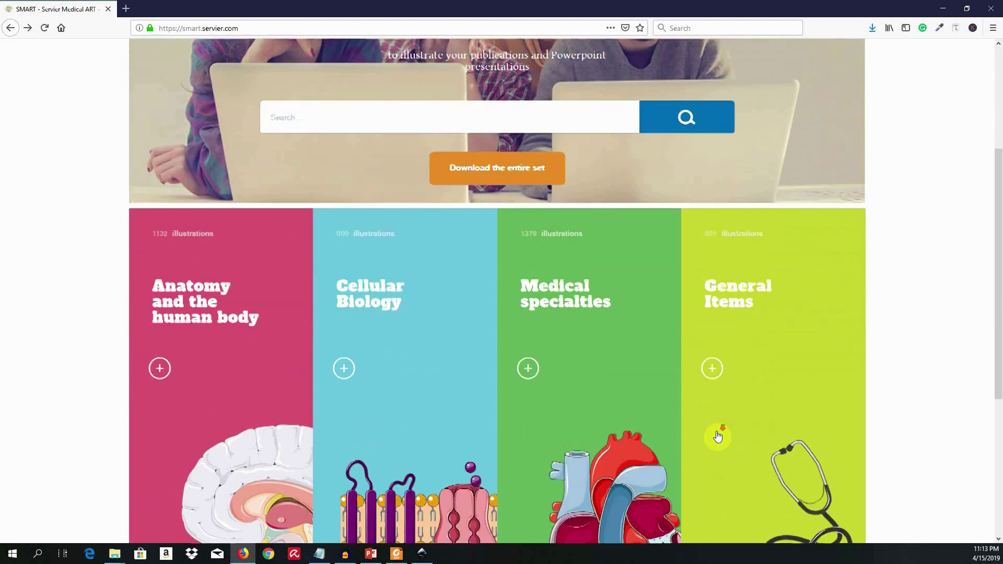
scroll(716, 437, "up", 1)
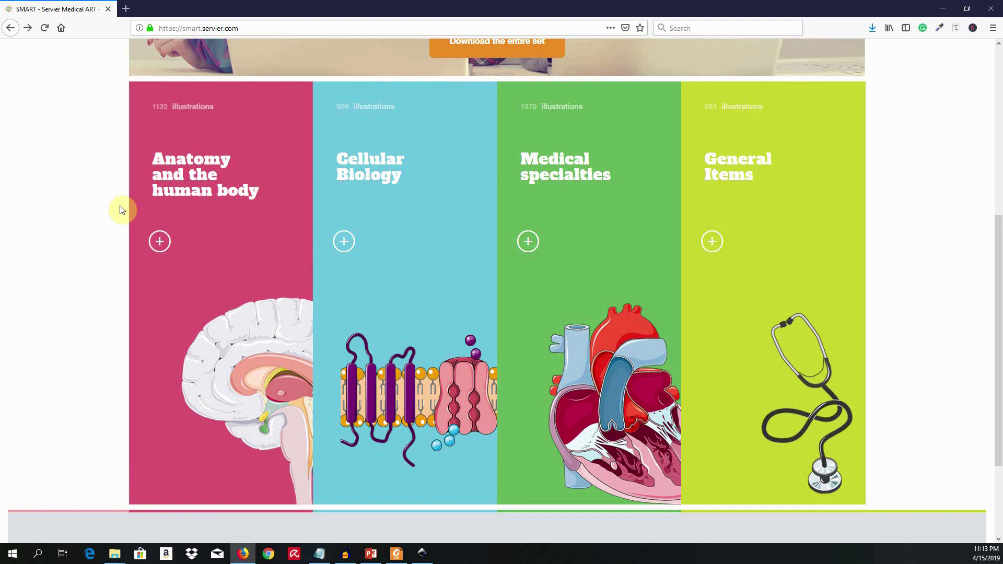
scroll(121, 210, "up", 5)
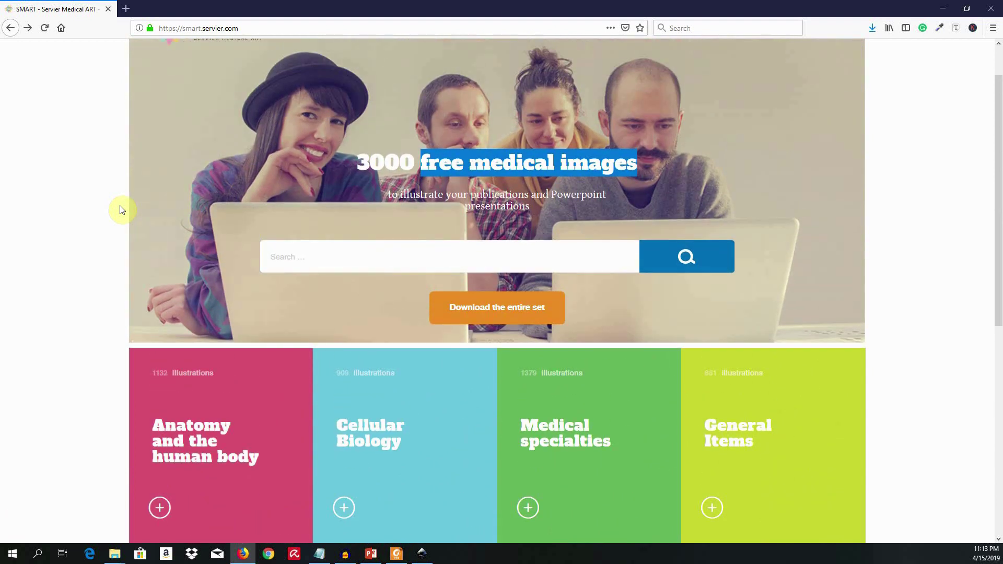
left_click(120, 204)
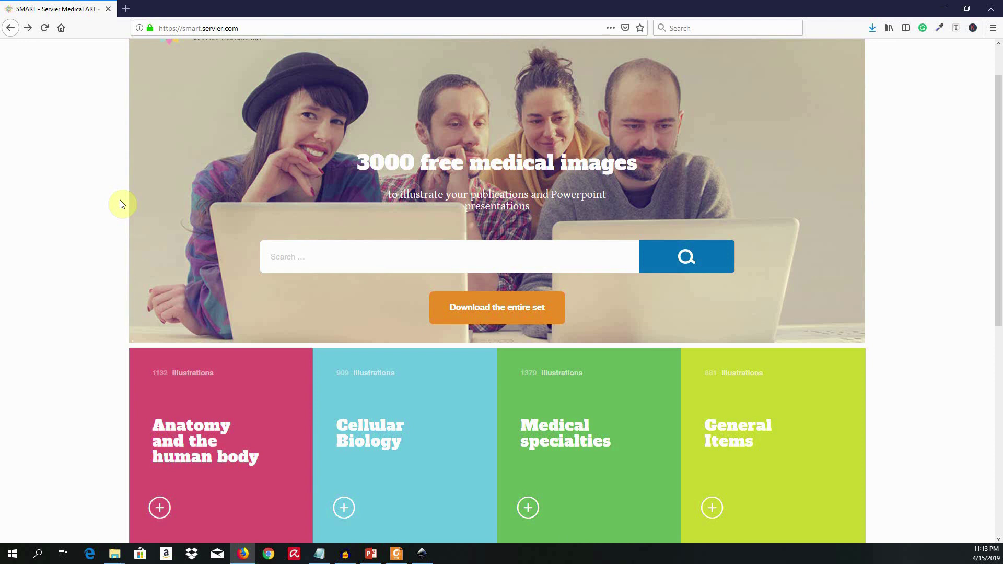
scroll(121, 204, "down", 5)
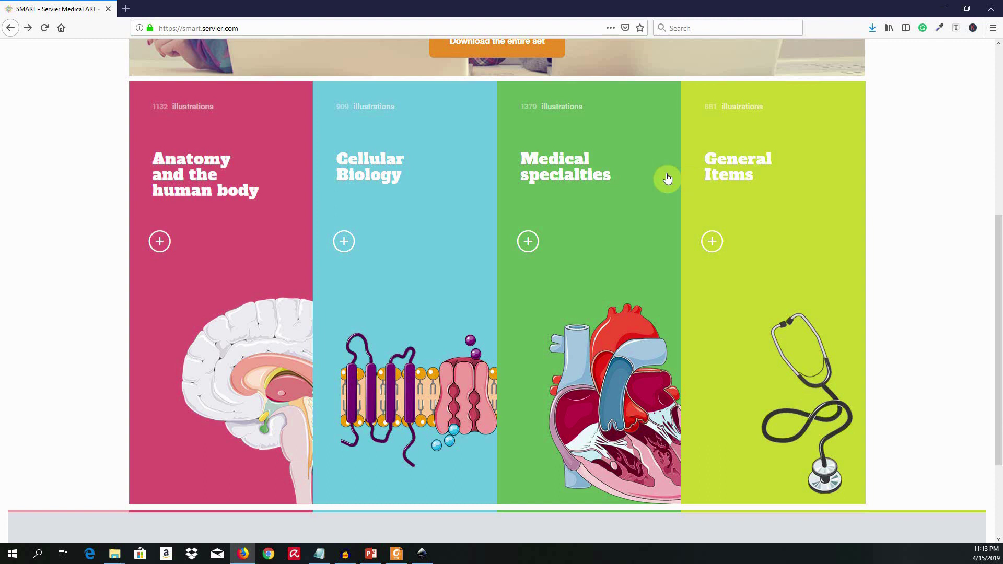
- Open Medical specialties > Cardiology & phlebology and scroll down to its 412 illustrations
left_click(580, 167)
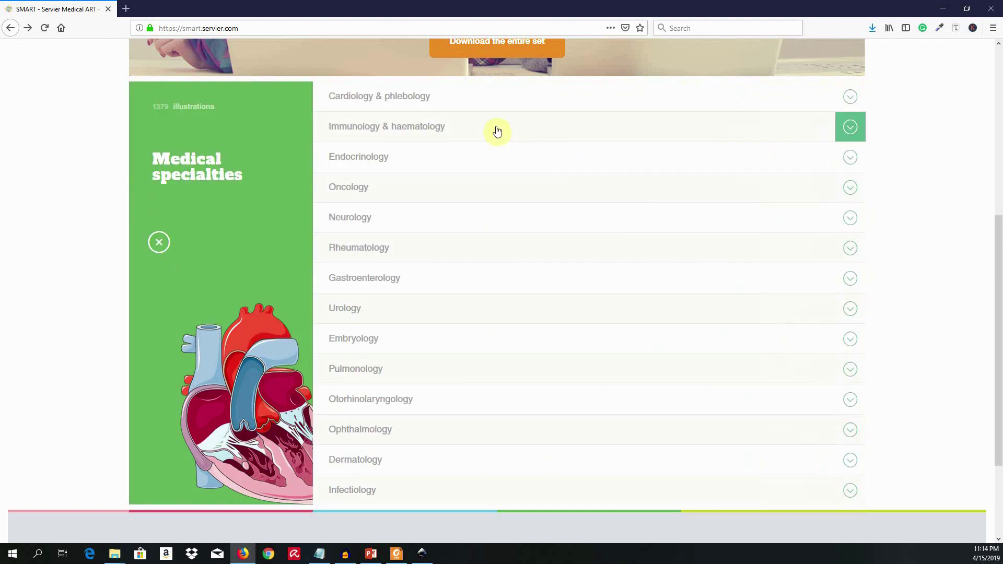
left_click(424, 99)
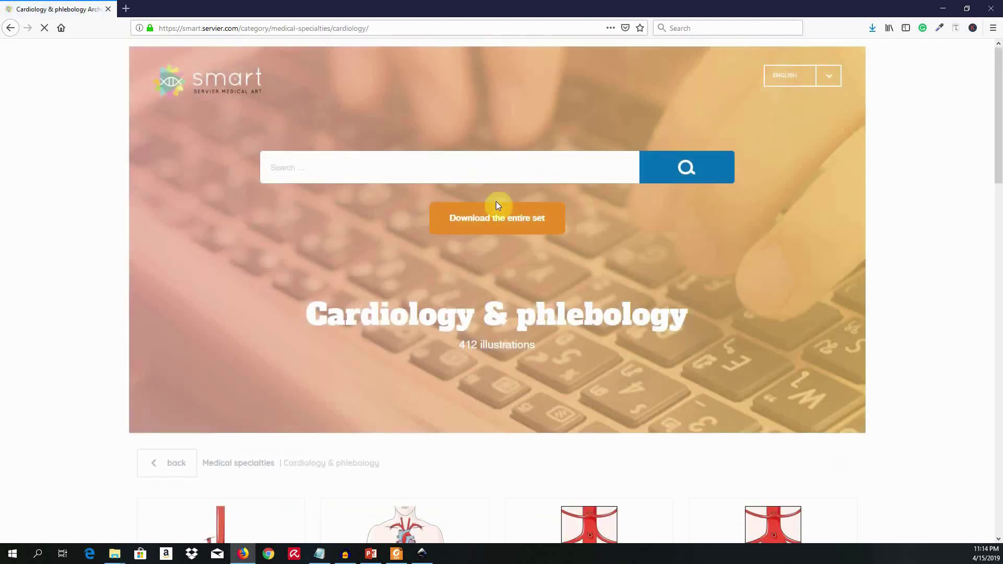
scroll(493, 228, "down", 8)
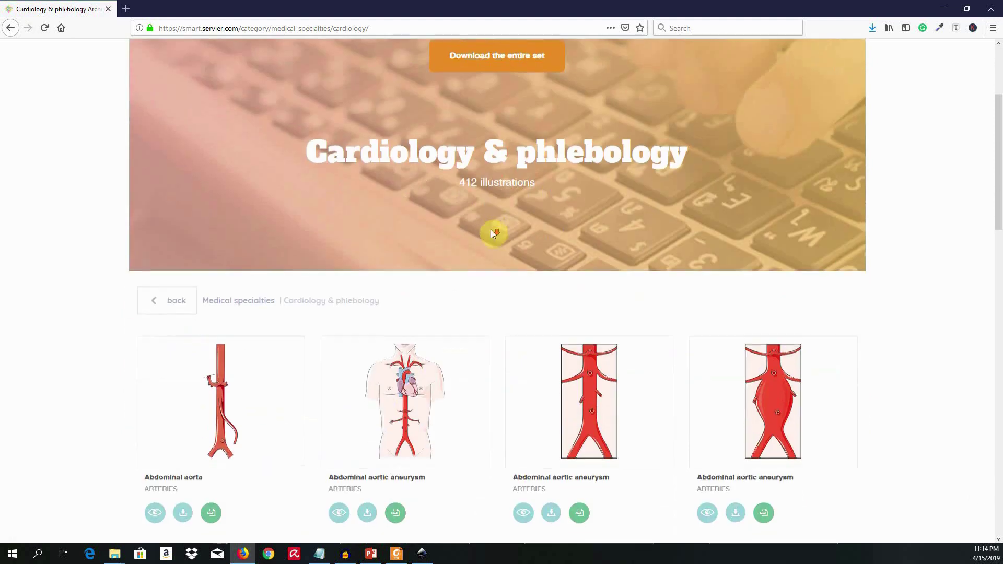
scroll(491, 235, "down", 5)
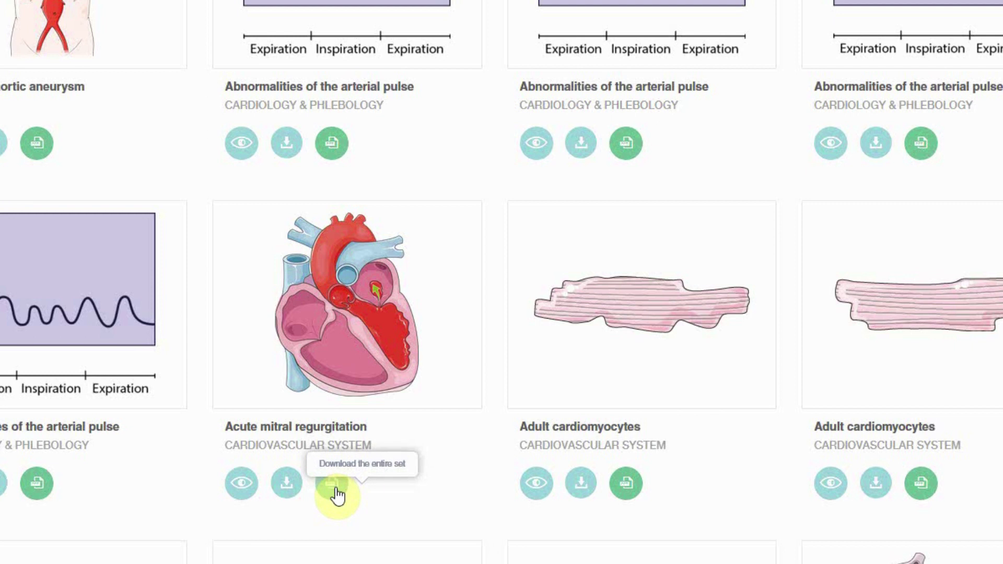
- Download Heart_pathophysiology.ppt from under Acute mitral regurgitation and open it in Microsoft PowerPoint
left_click(334, 488)
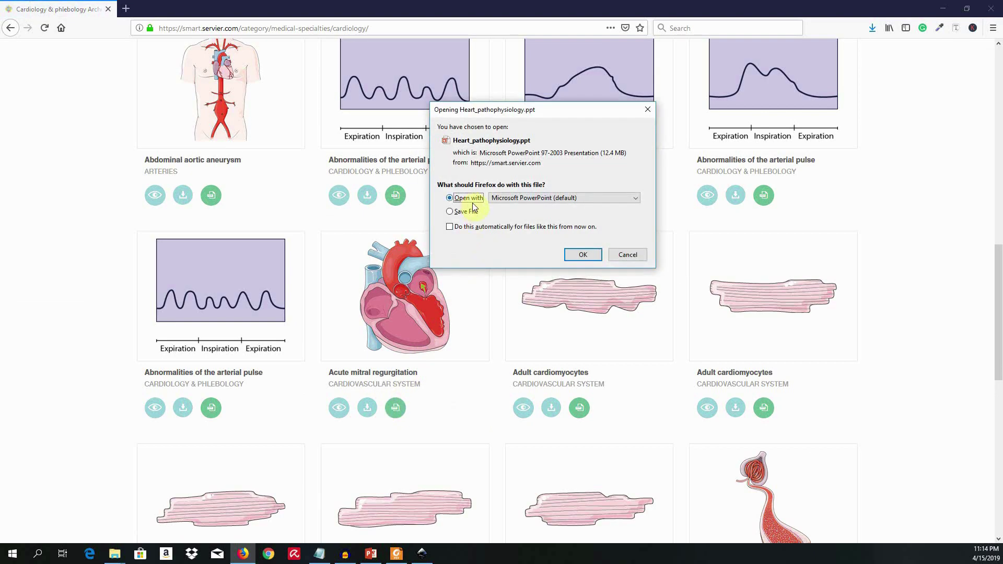
left_click(582, 254)
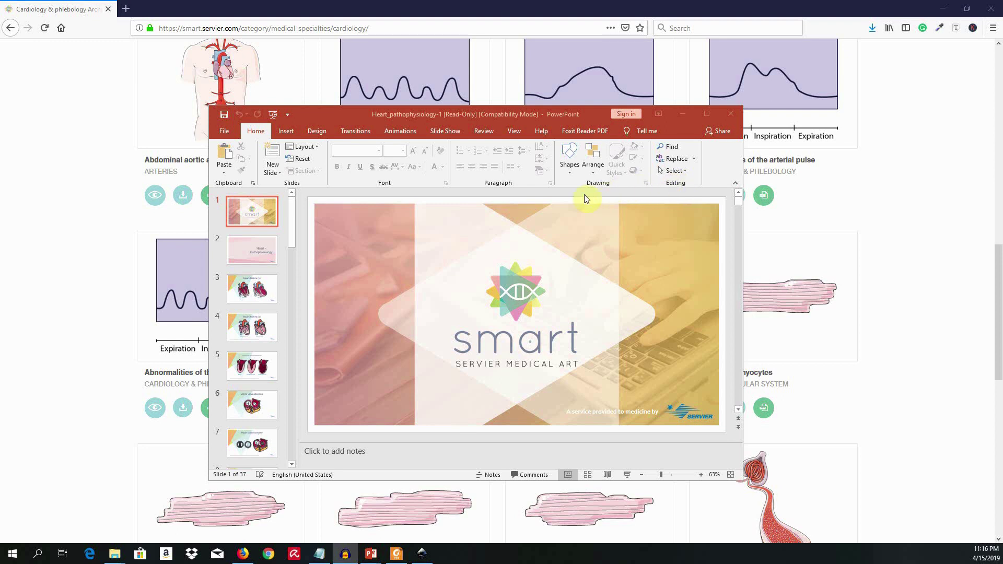
- Print the whole Heart pathophysiology deck to PDF using the Foxit Reader PDF Printer
left_click(223, 129)
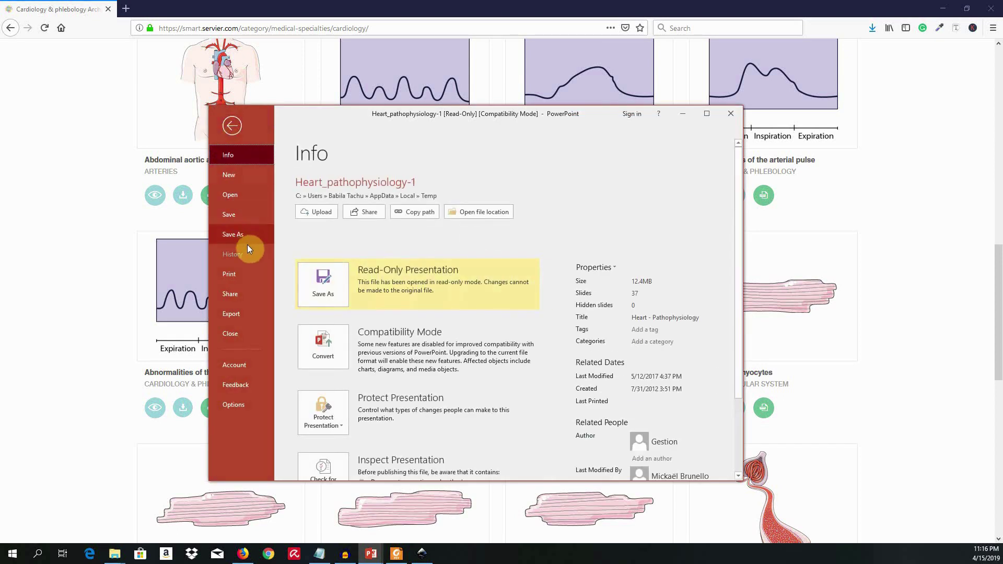
left_click(232, 274)
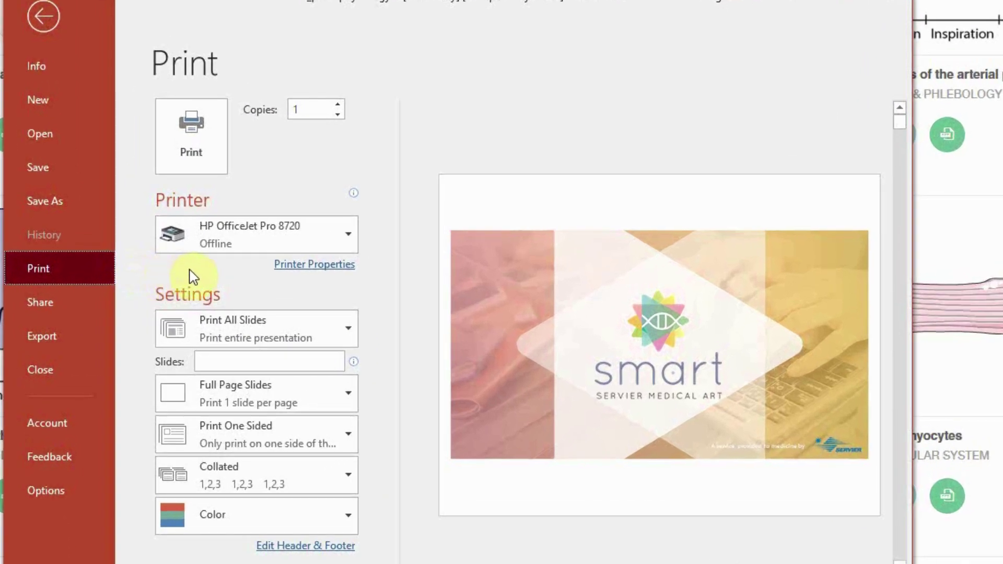
left_click(346, 238)
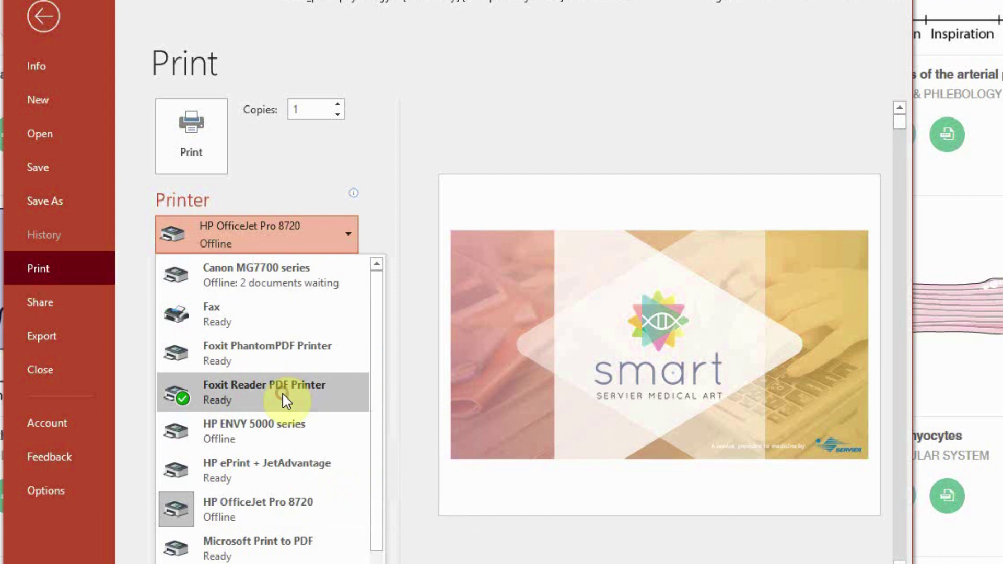
left_click(282, 393)
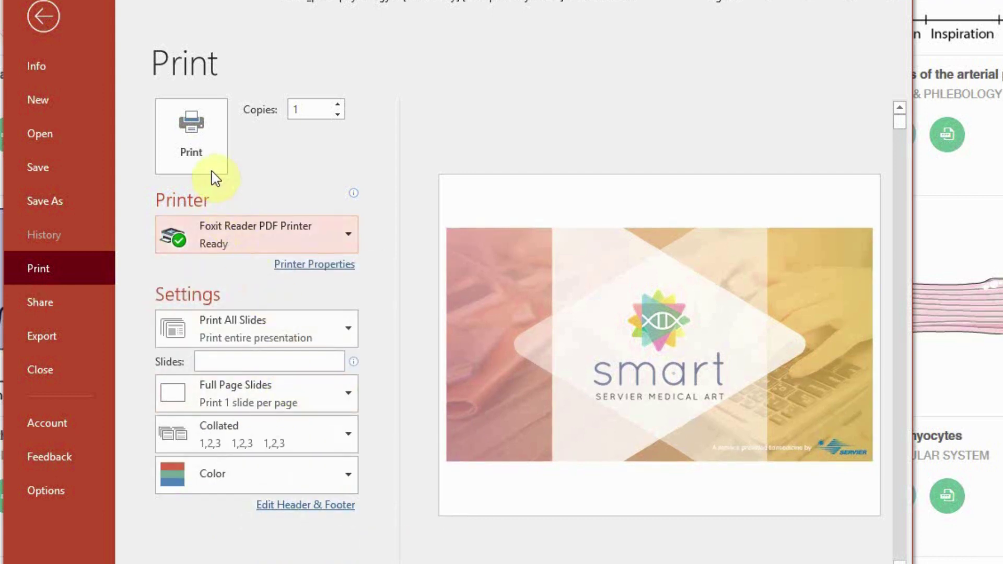
left_click(202, 146)
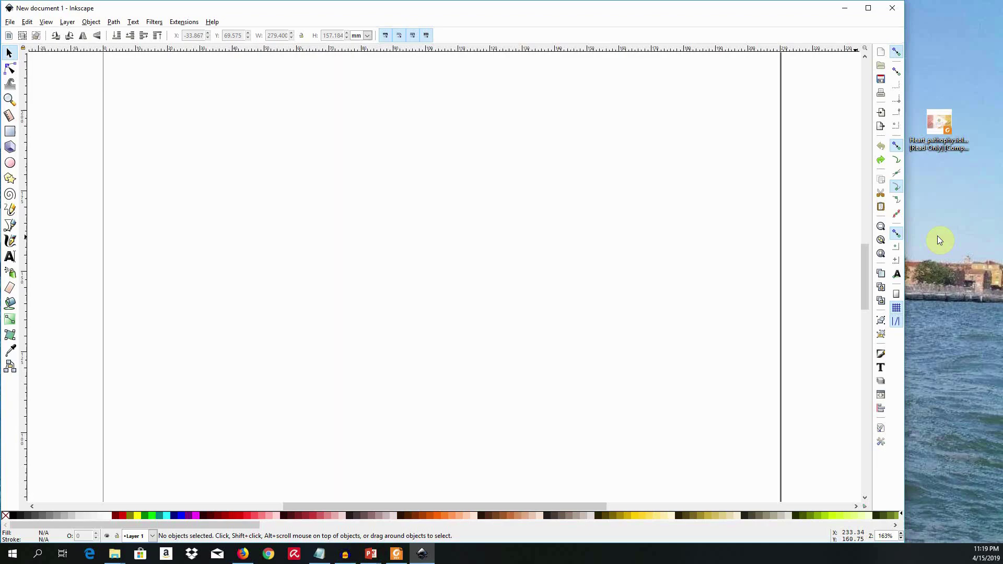
- Drag the printed PDF onto the Inkscape canvas and import page 4, Heart failure (2)
left_click_drag(908, 132, 623, 271)
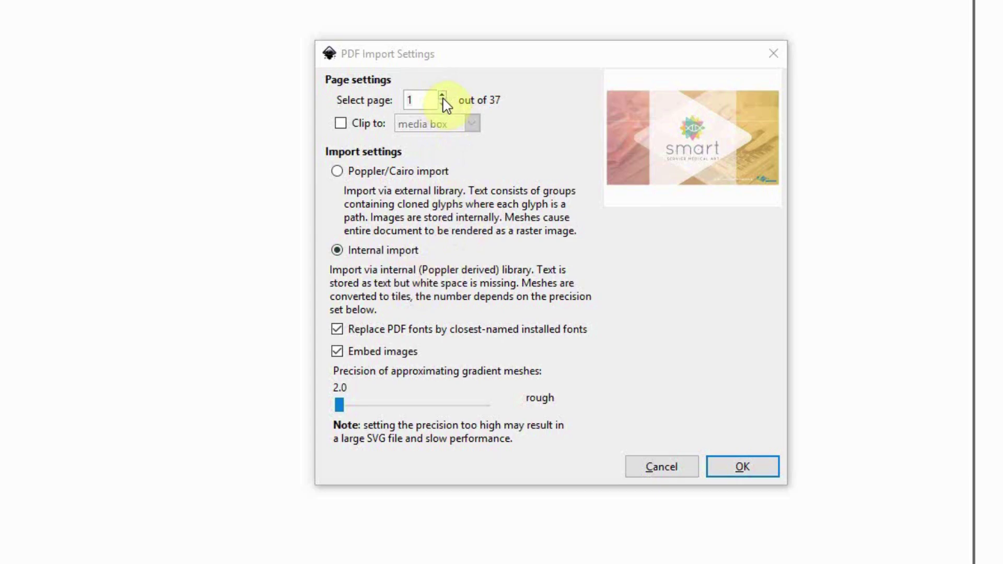
left_click(467, 151)
left_click(468, 151)
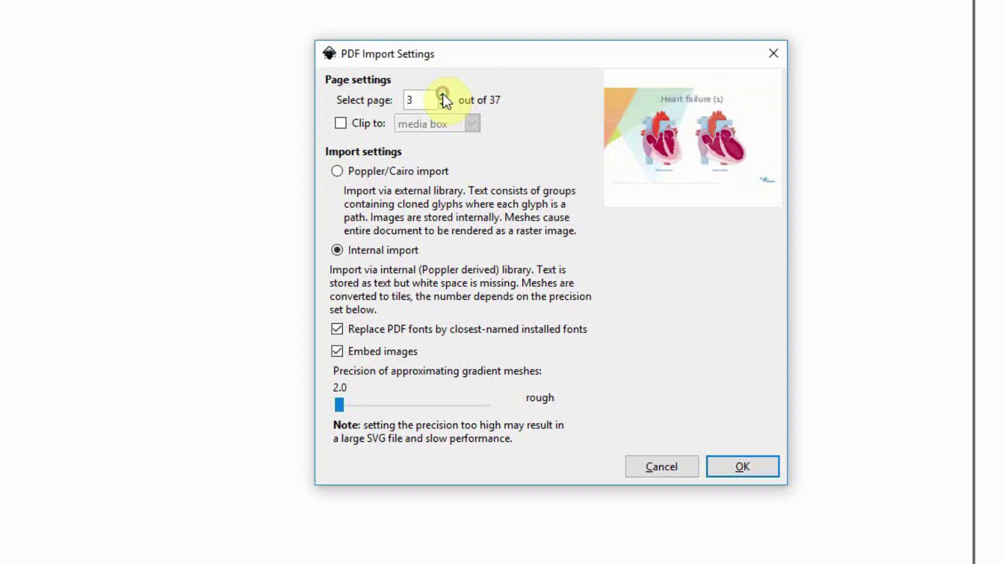
left_click(441, 96)
left_click(442, 96)
left_click(443, 104)
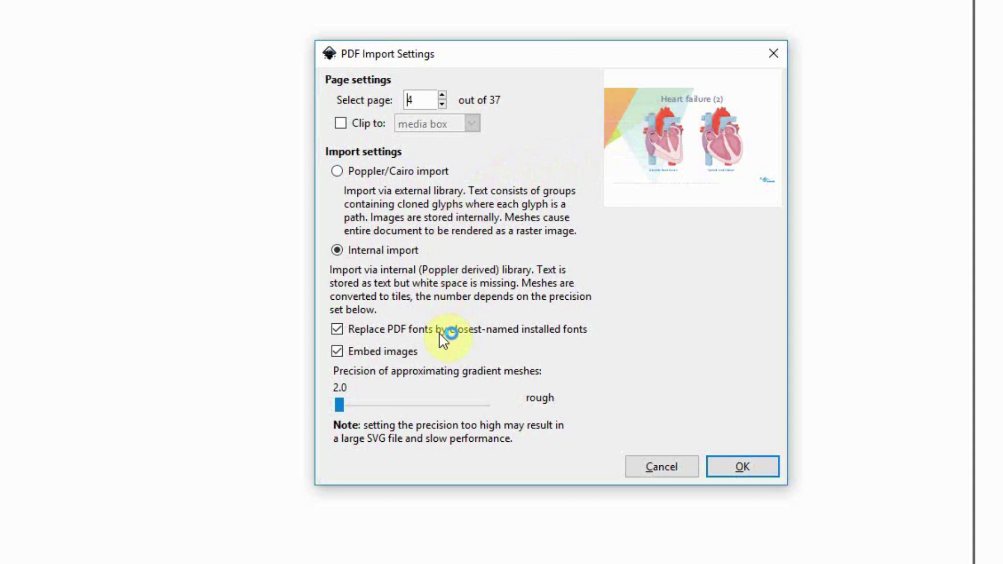
left_click(742, 467)
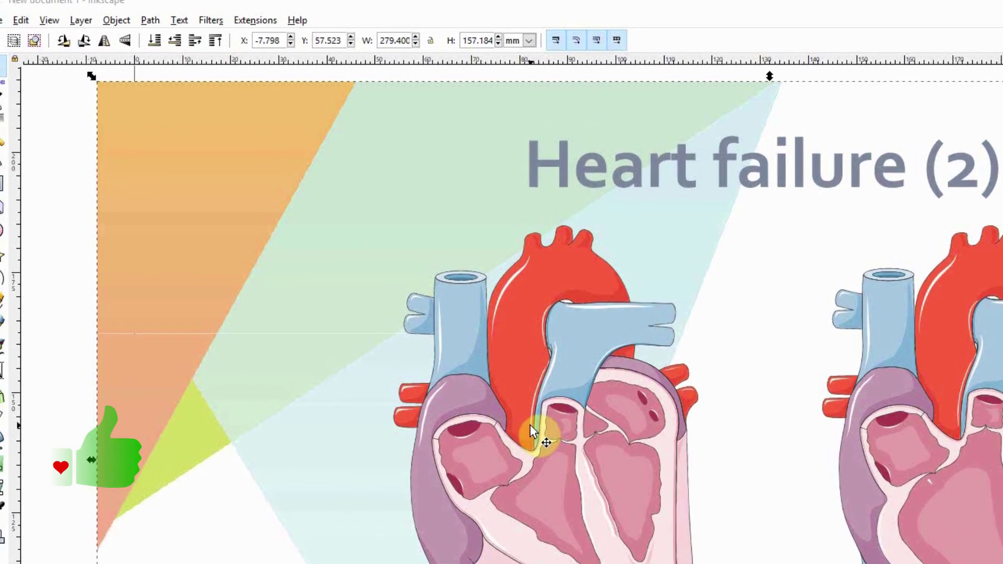
- Ungroup the imported slide into separate objects
left_click_drag(530, 424, 516, 433)
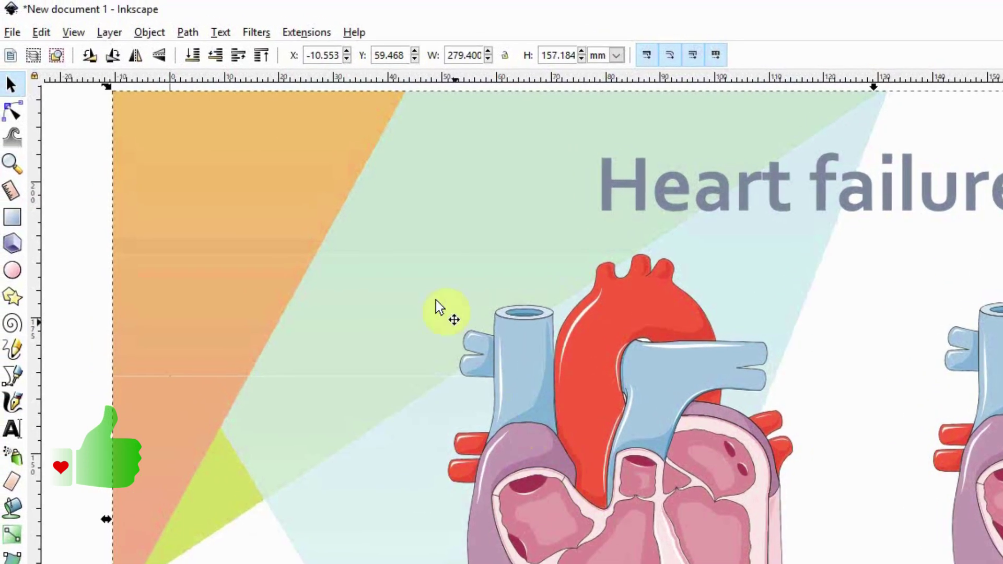
left_click(149, 32)
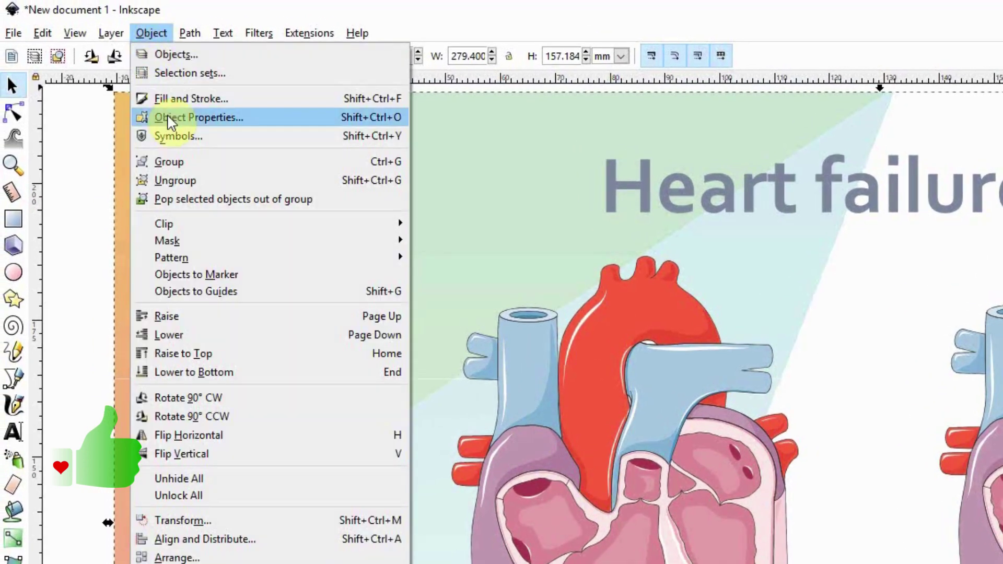
left_click(180, 180)
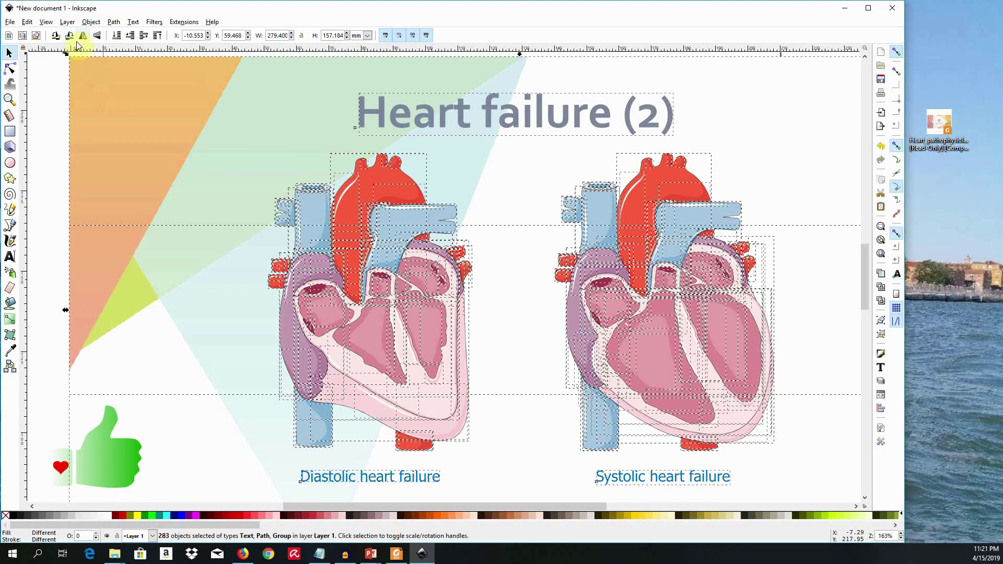
- Delete the orange-green background band, the Heart failure (2) title and the light-blue triangle
left_click(89, 268)
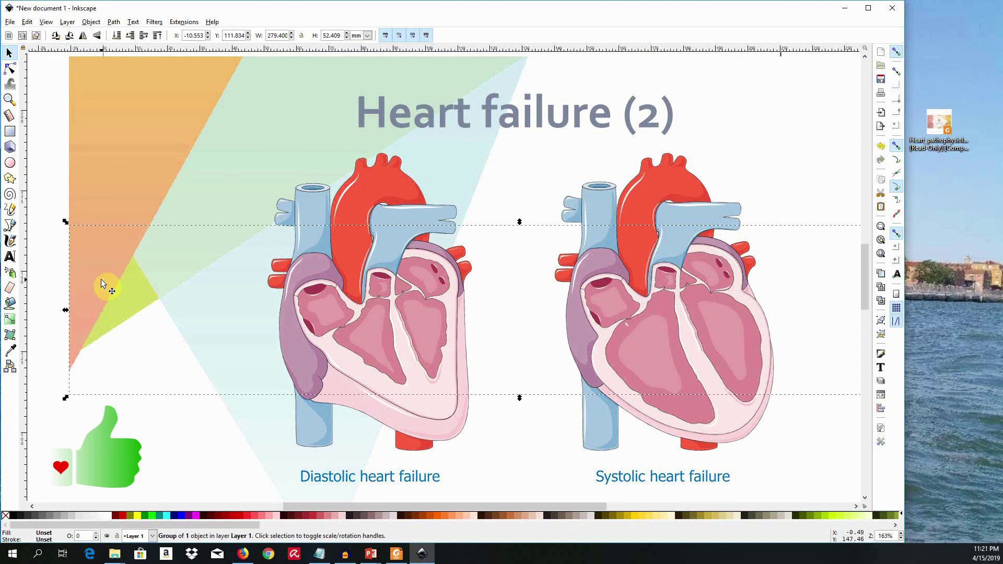
left_click_drag(101, 279, 99, 215)
key("Delete")
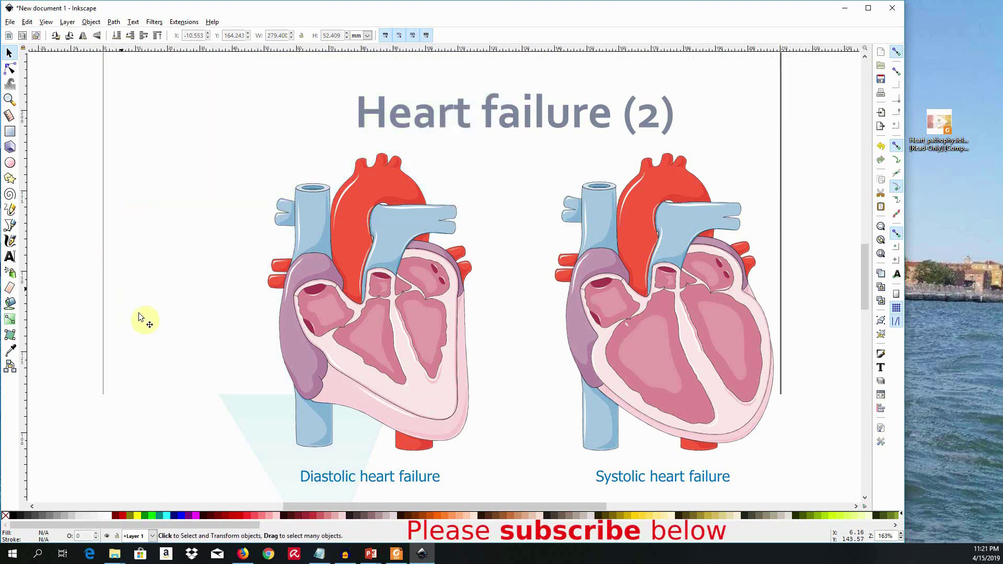
left_click(398, 121)
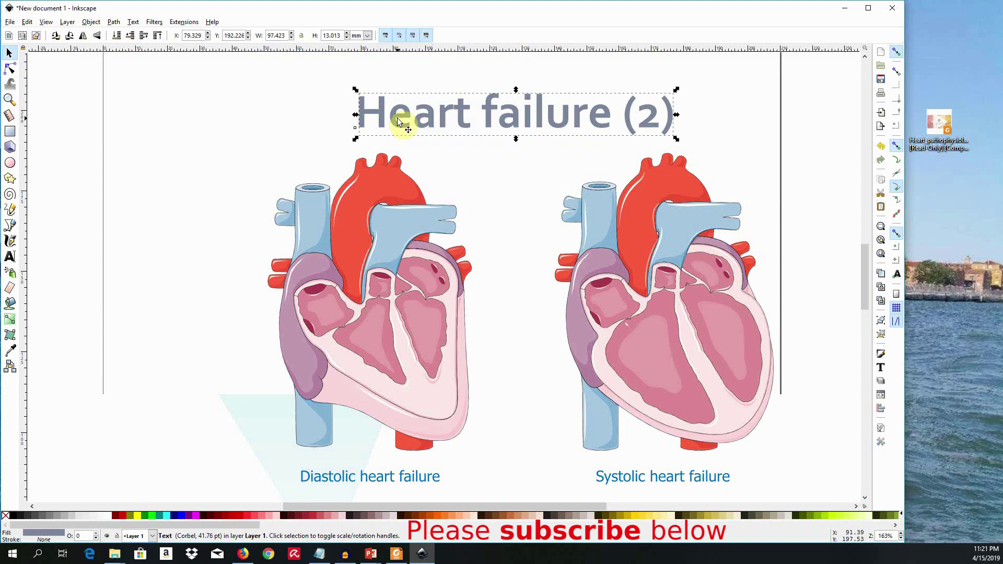
key("Delete")
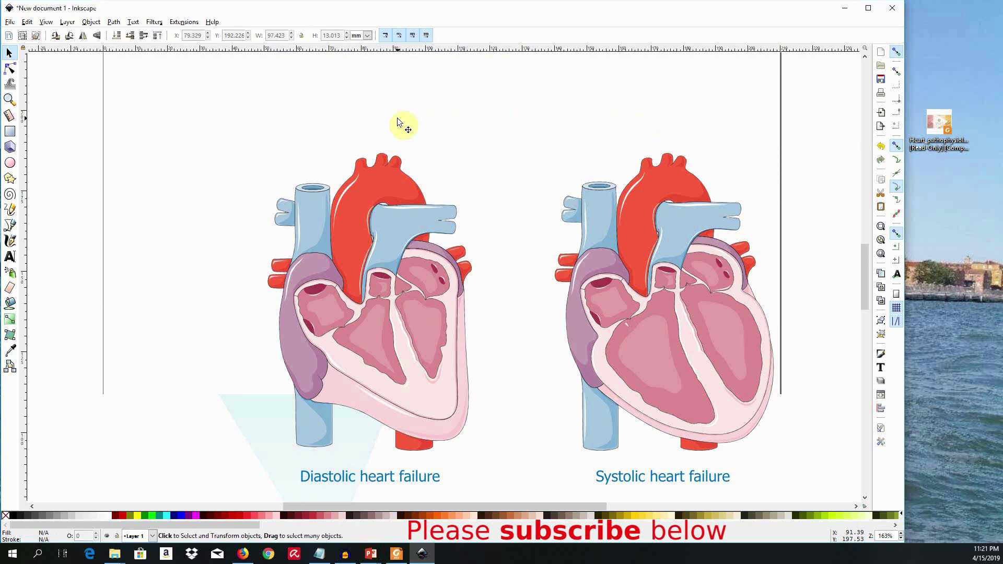
left_click(268, 408)
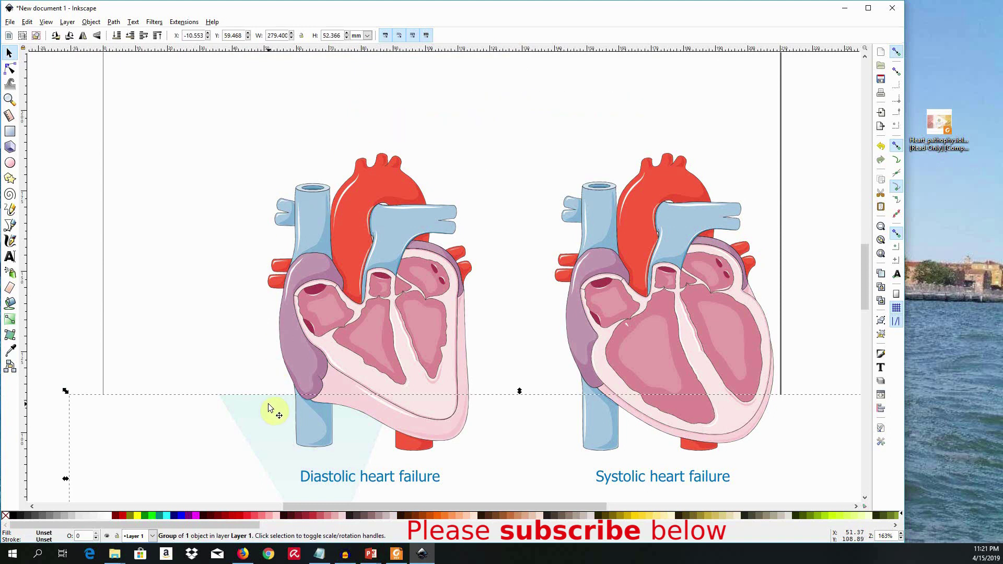
key("Delete")
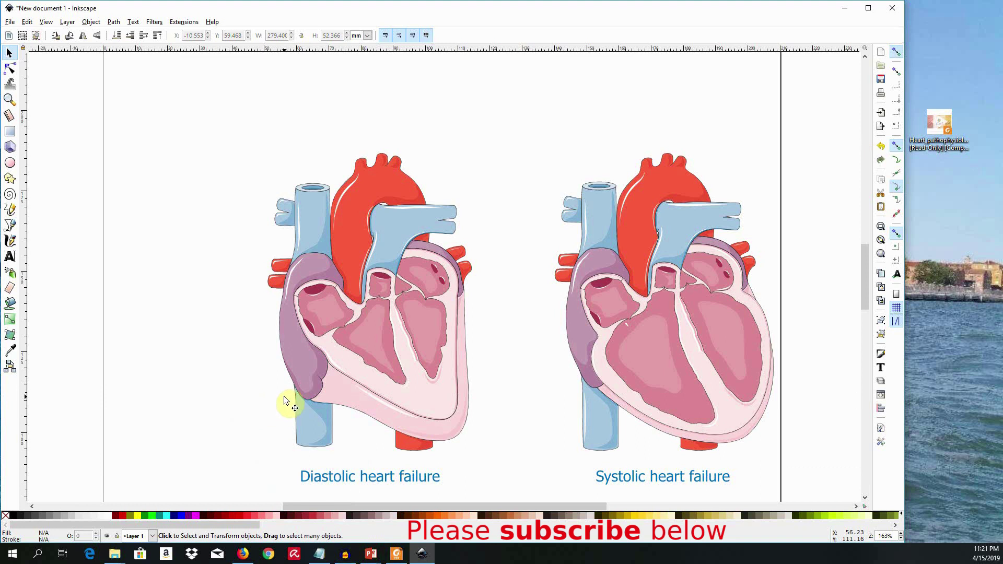
scroll(292, 423, "down", 1)
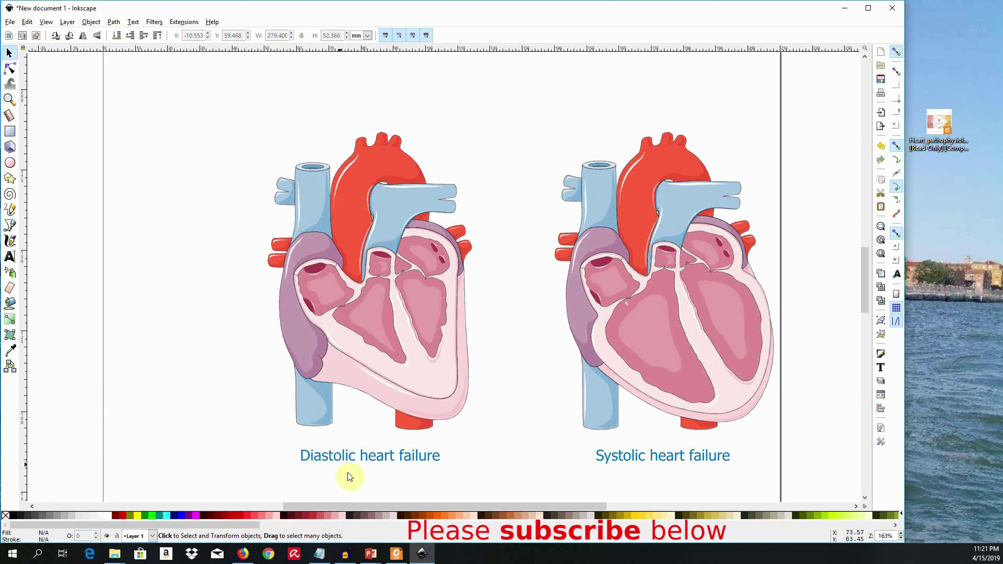
left_click_drag(373, 503, 378, 507)
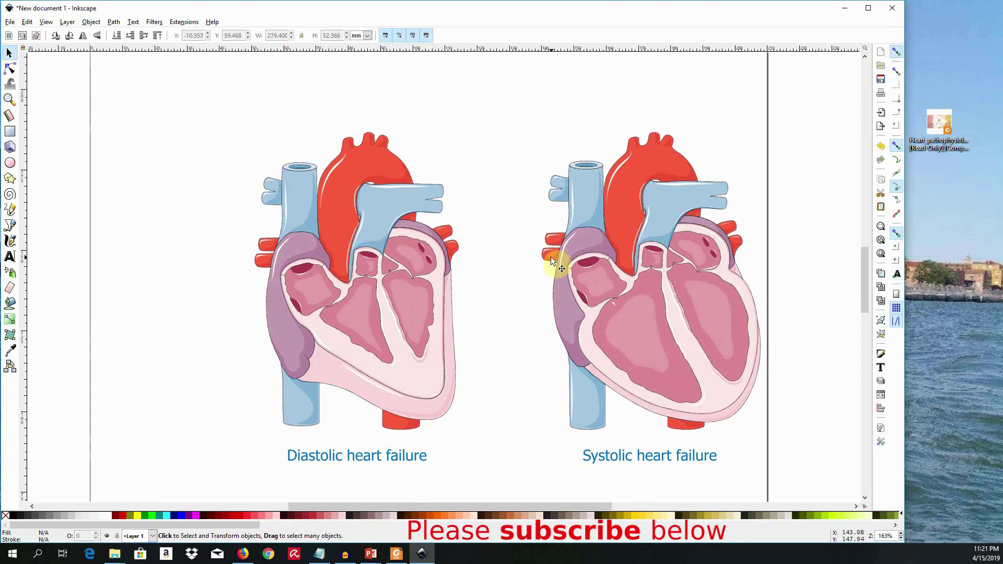
- Maximize the window and move both hearts with their labels up and to the left
left_click(867, 8)
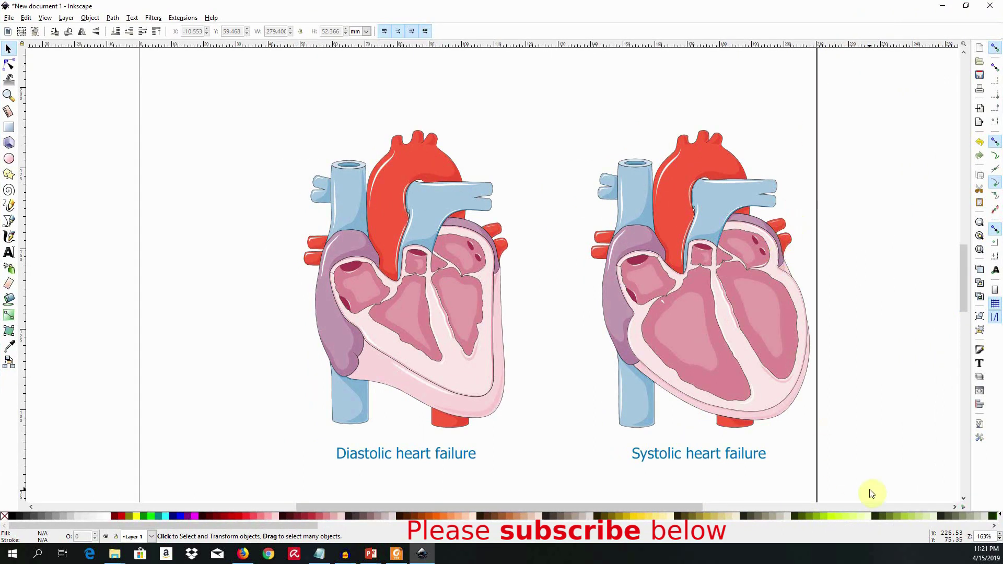
left_click_drag(873, 495, 298, 112)
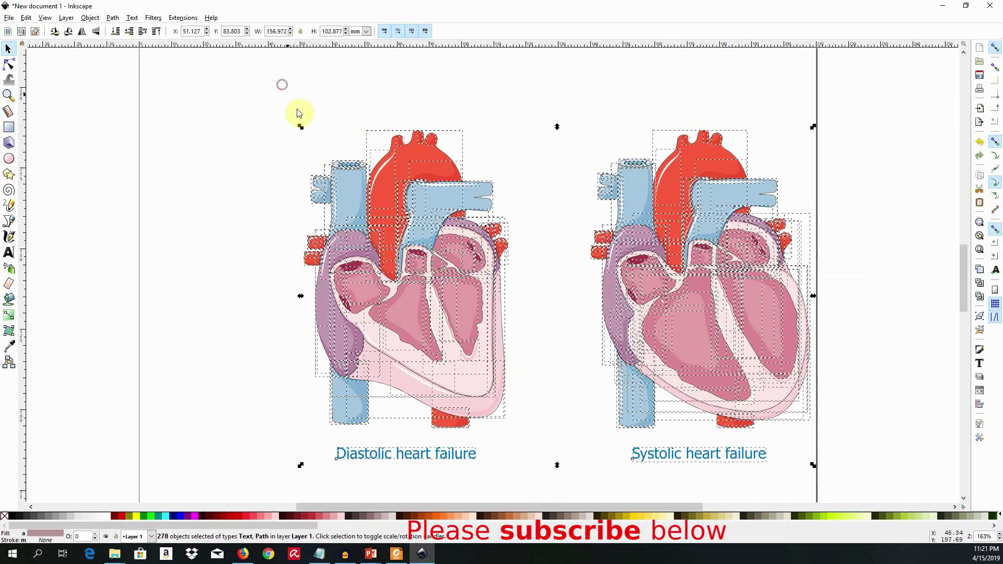
left_click_drag(425, 274, 338, 248)
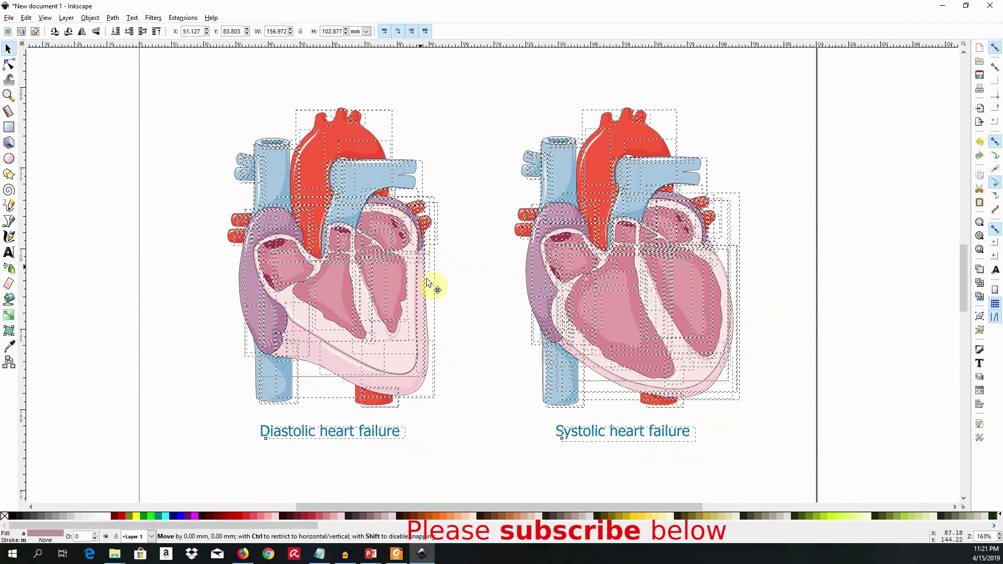
left_click(773, 443)
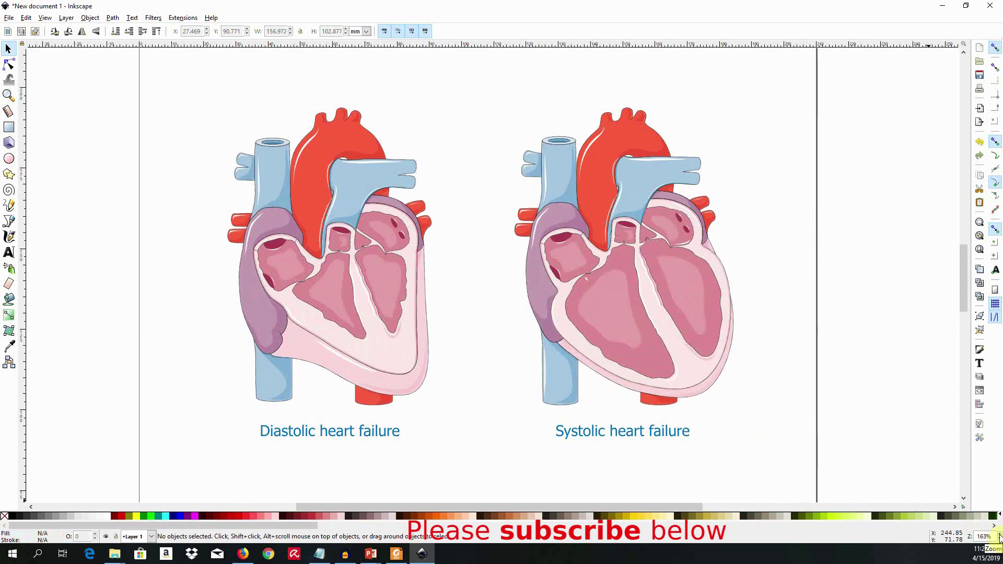
- Select the diastolic heart's red aorta and set its fill hue to green in Fill and Stroke
scroll(997, 539, "up", 3)
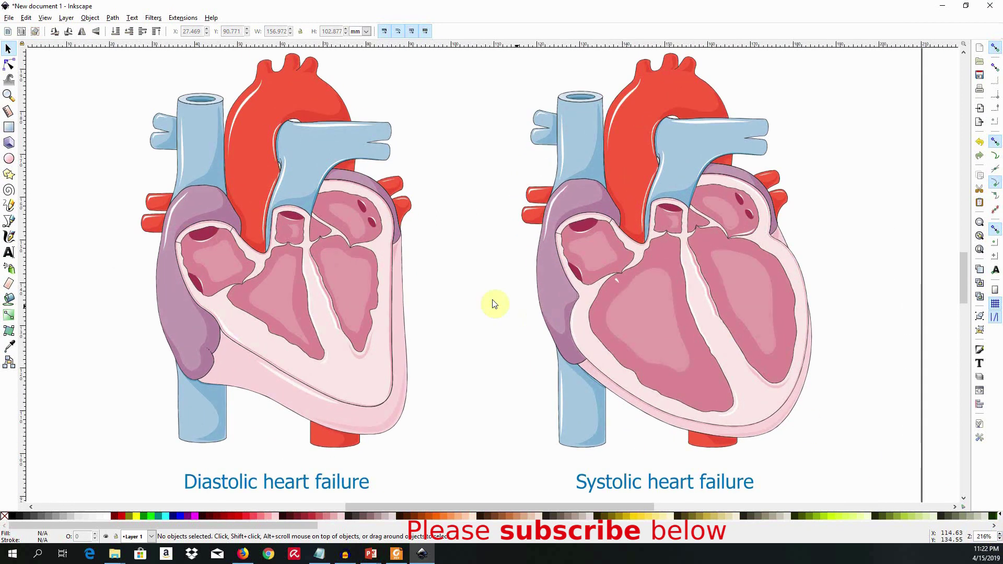
left_click(351, 274)
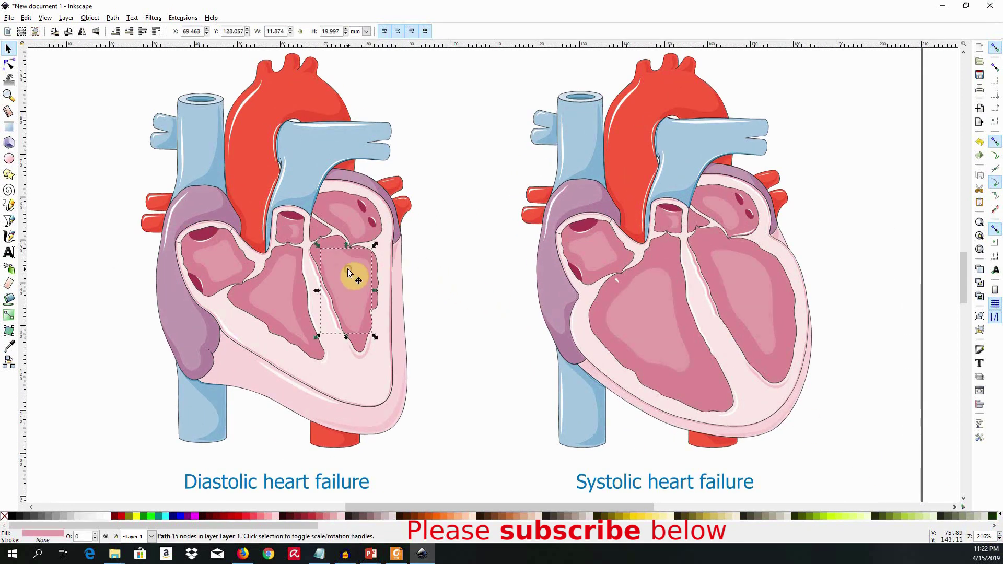
left_click(287, 298)
left_click(250, 181)
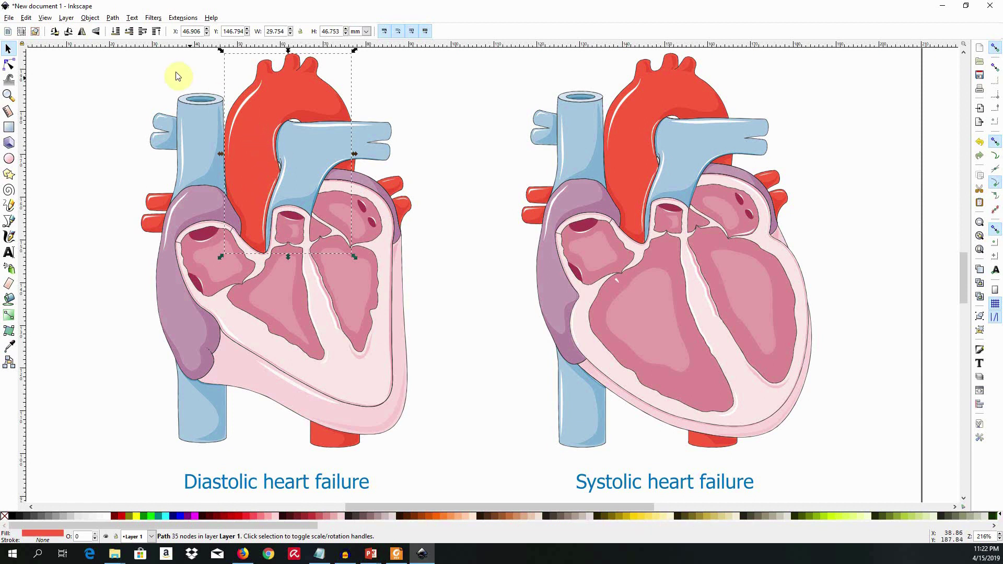
left_click(92, 18)
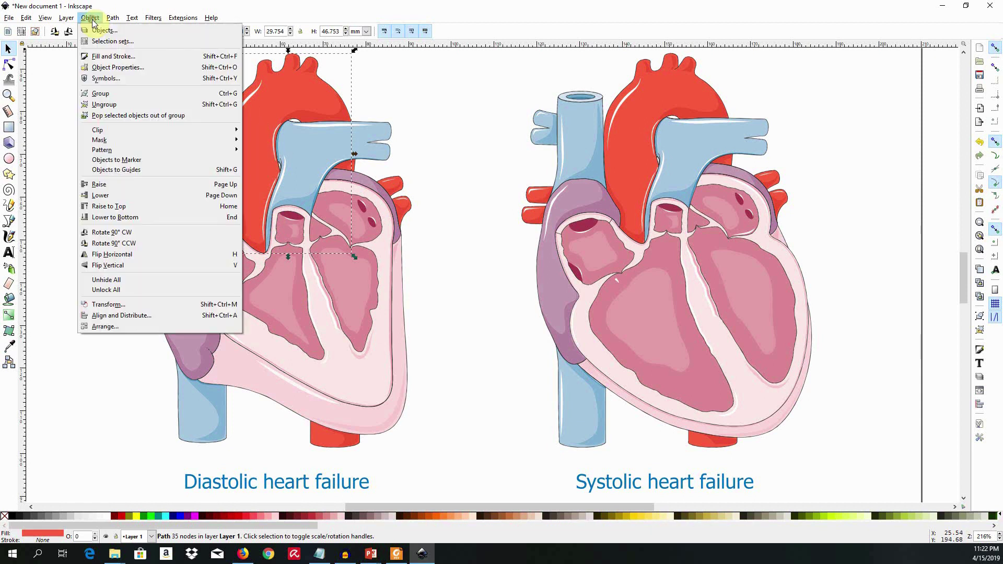
left_click(104, 55)
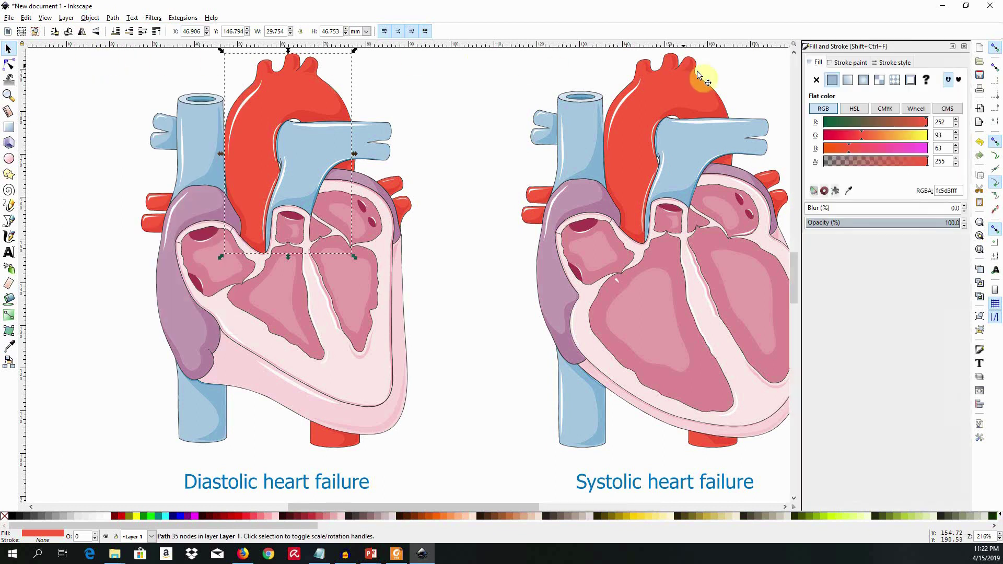
left_click(816, 65)
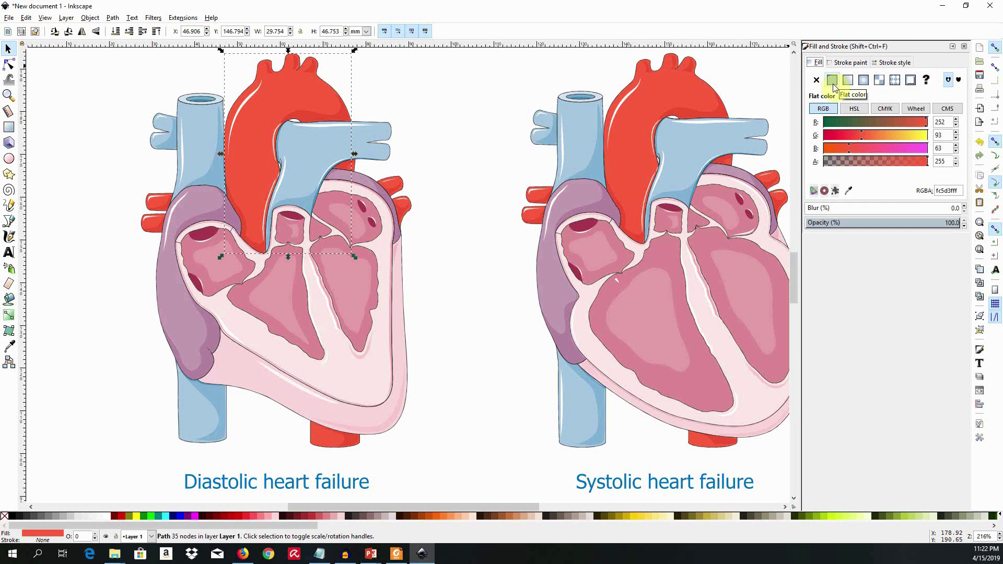
left_click(855, 108)
left_click(854, 121)
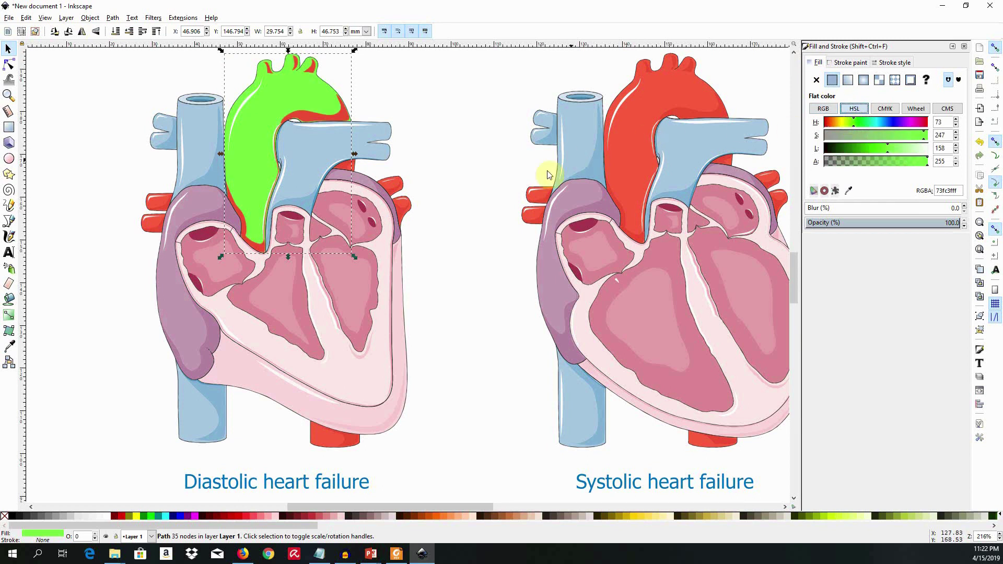
- Recolour the blue superior vena cava's fill to lavender
left_click(197, 142)
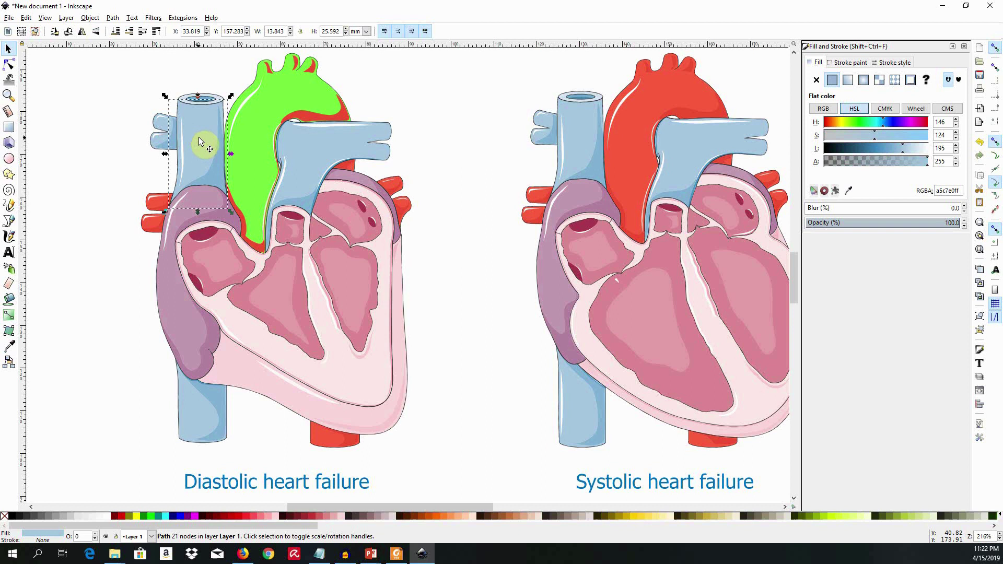
left_click(892, 123)
left_click_drag(892, 124, 896, 121)
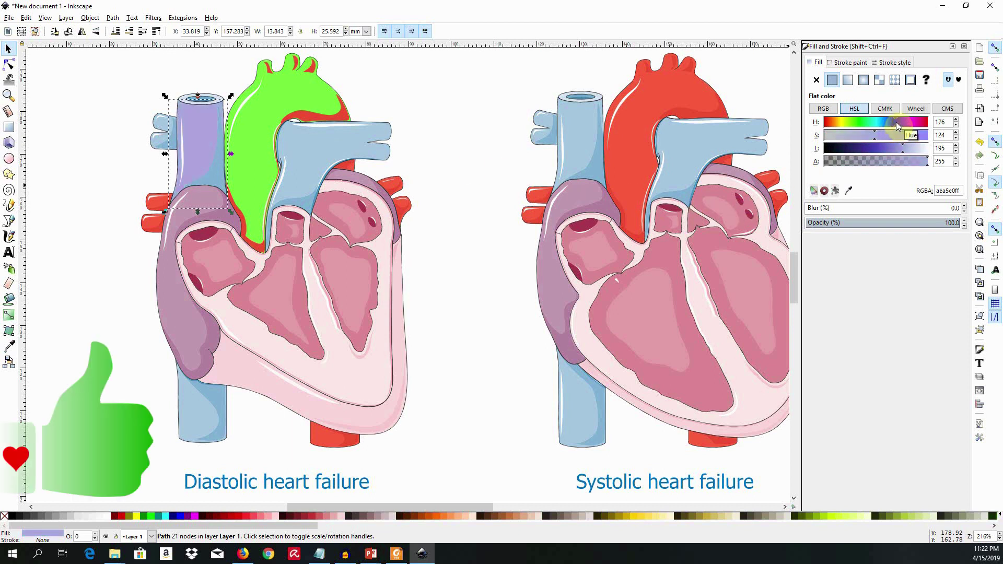
left_click(468, 236)
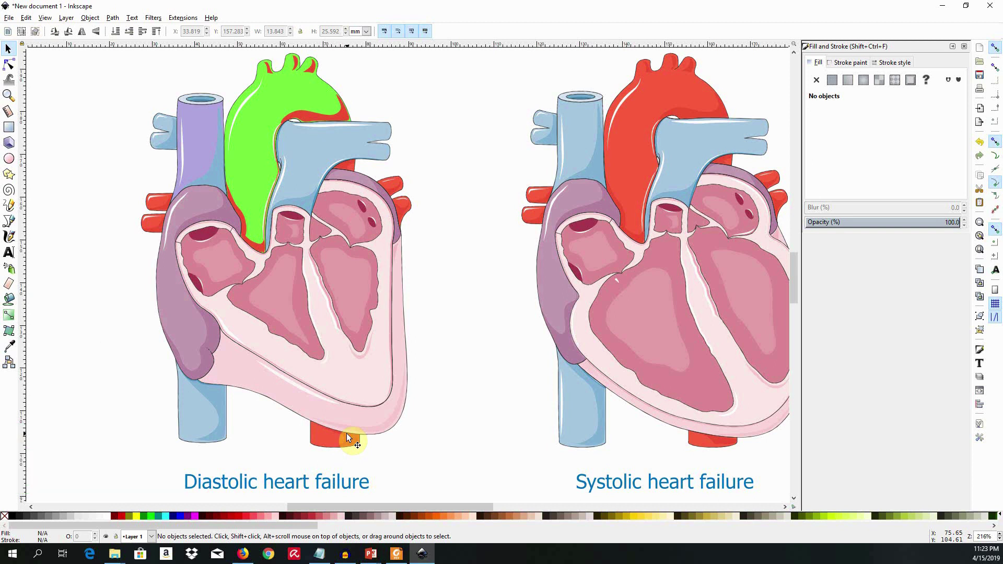
left_click(347, 436)
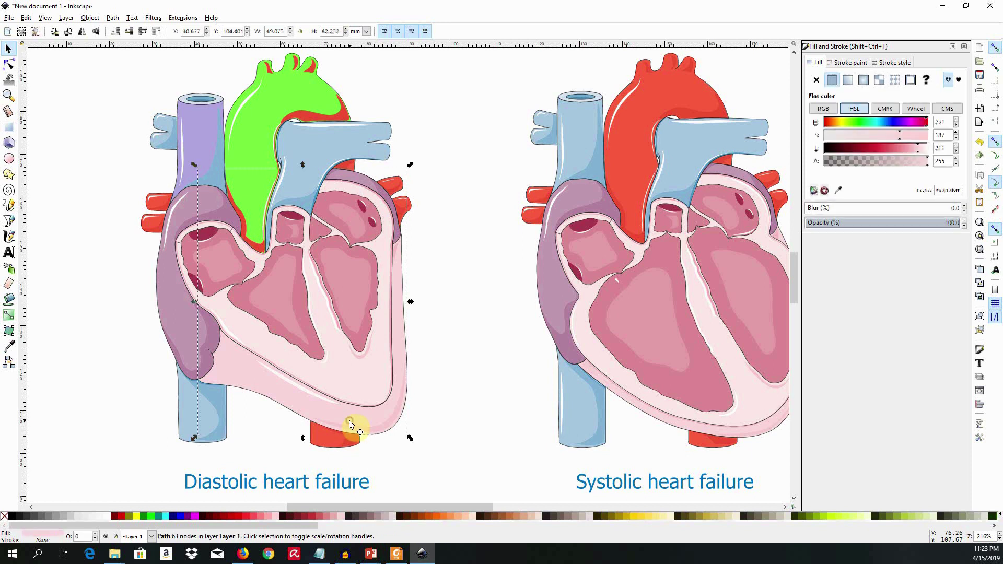
left_click(189, 425)
left_click(326, 439)
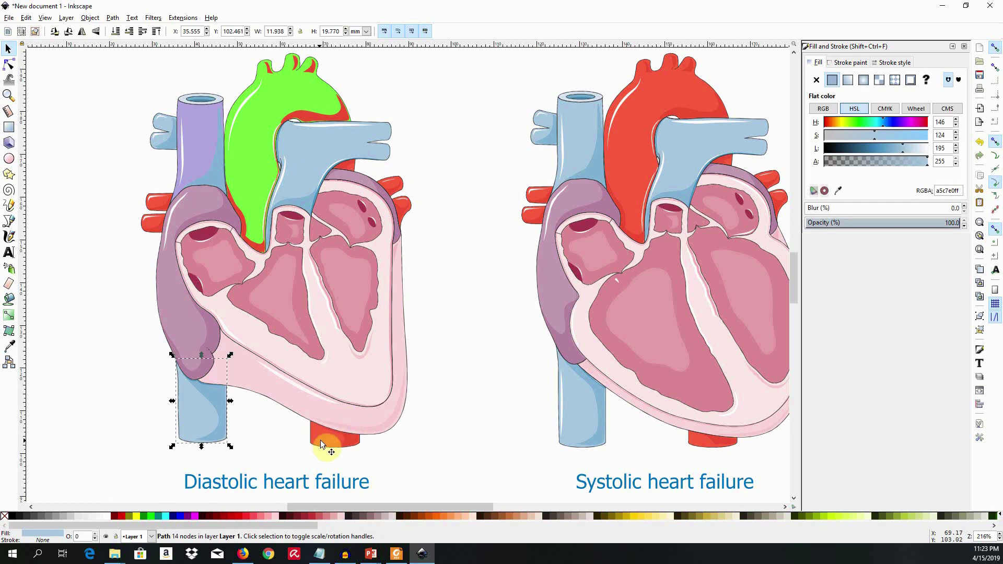
left_click(399, 373)
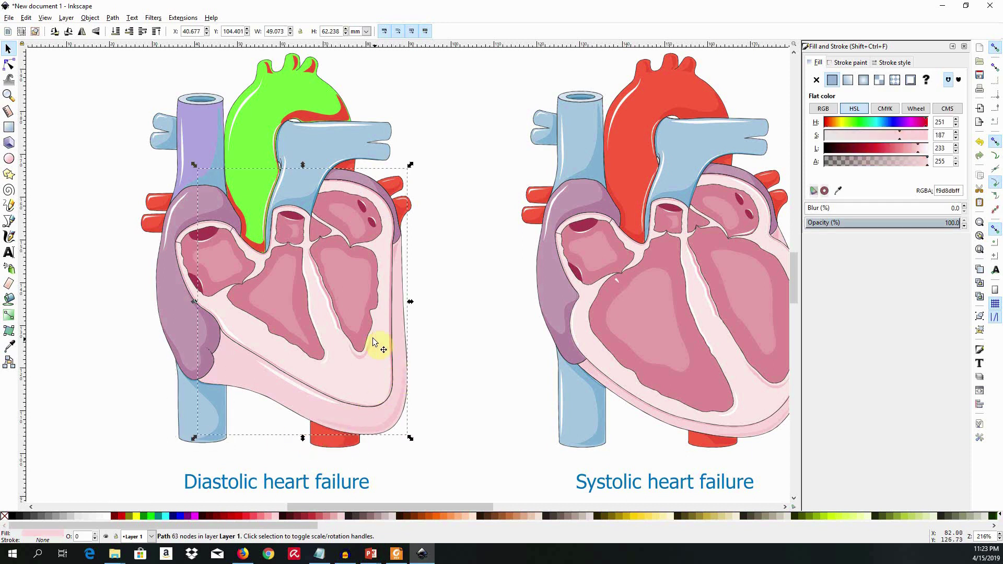
left_click(42, 140)
left_click(8, 48)
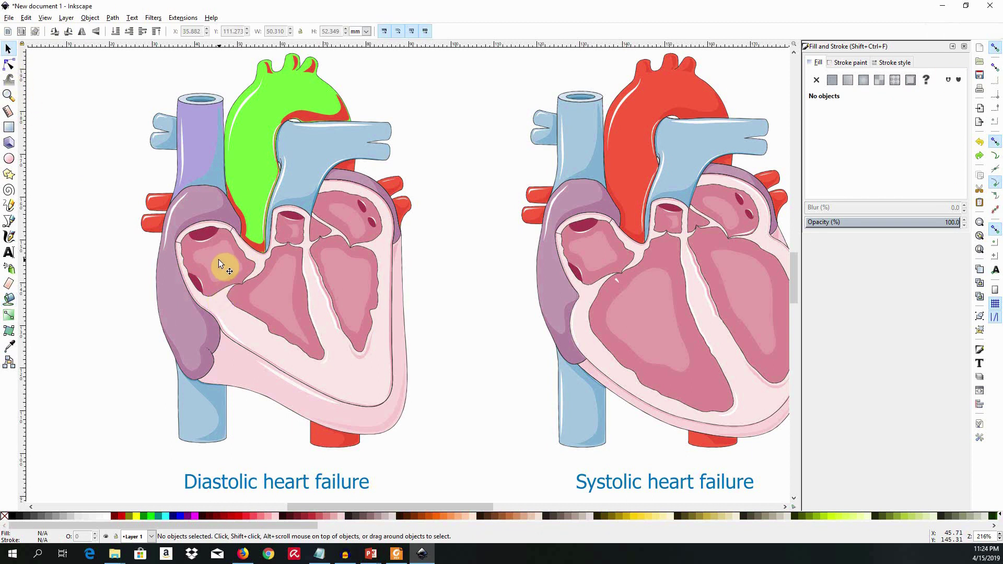
left_click(196, 149)
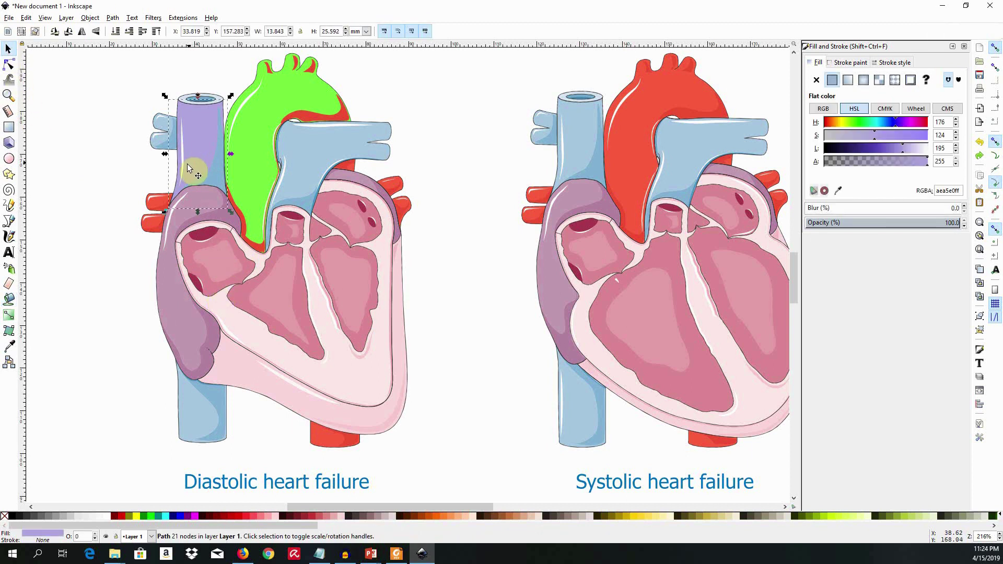
left_click(9, 299)
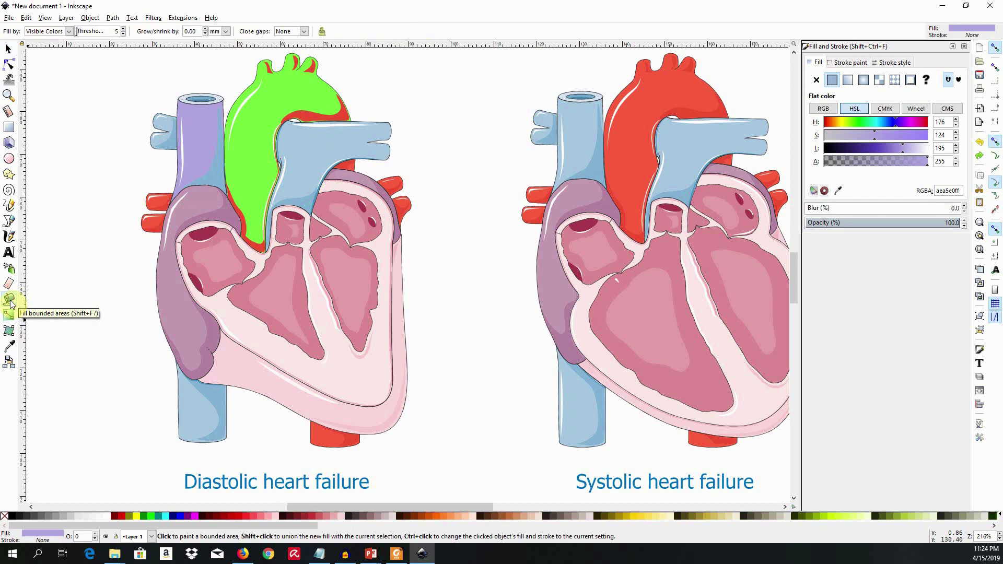
left_click(236, 315)
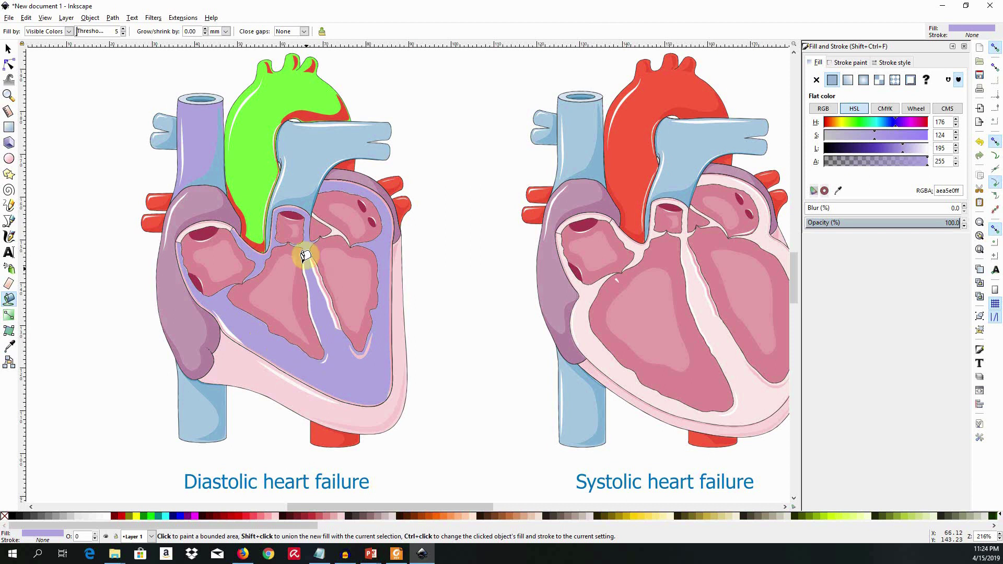
left_click(217, 219)
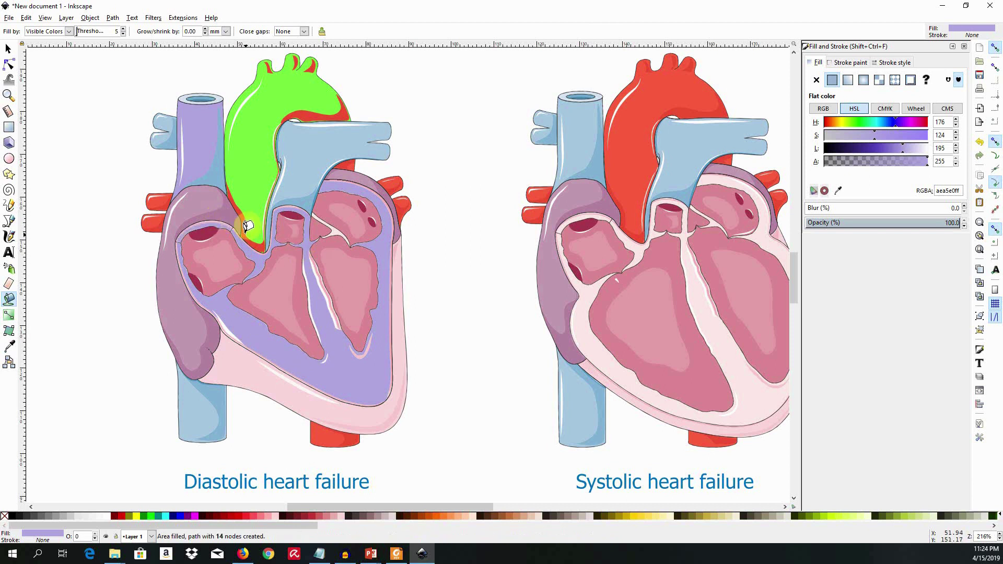
key("Escape")
key("ctrl+z")
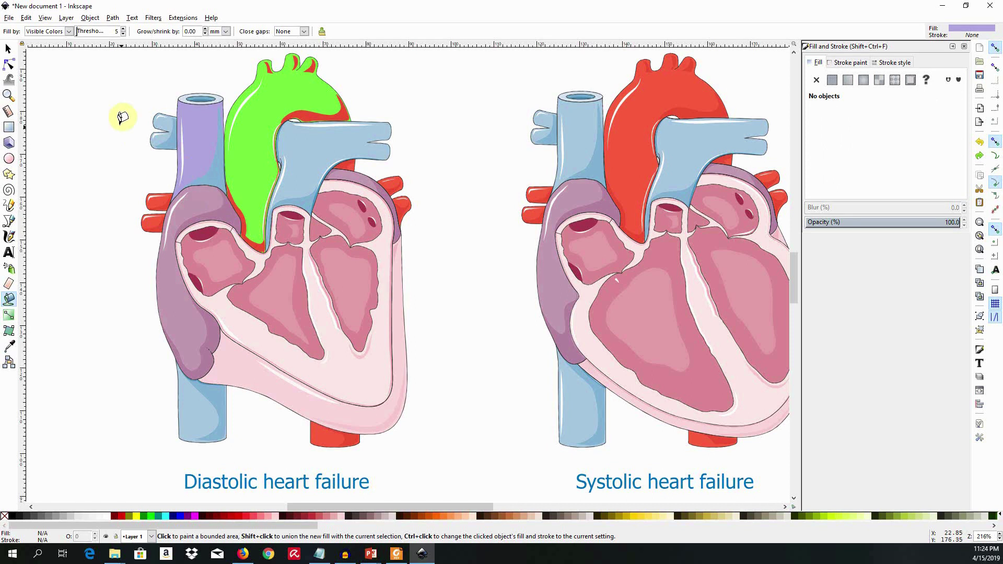
left_click(10, 50)
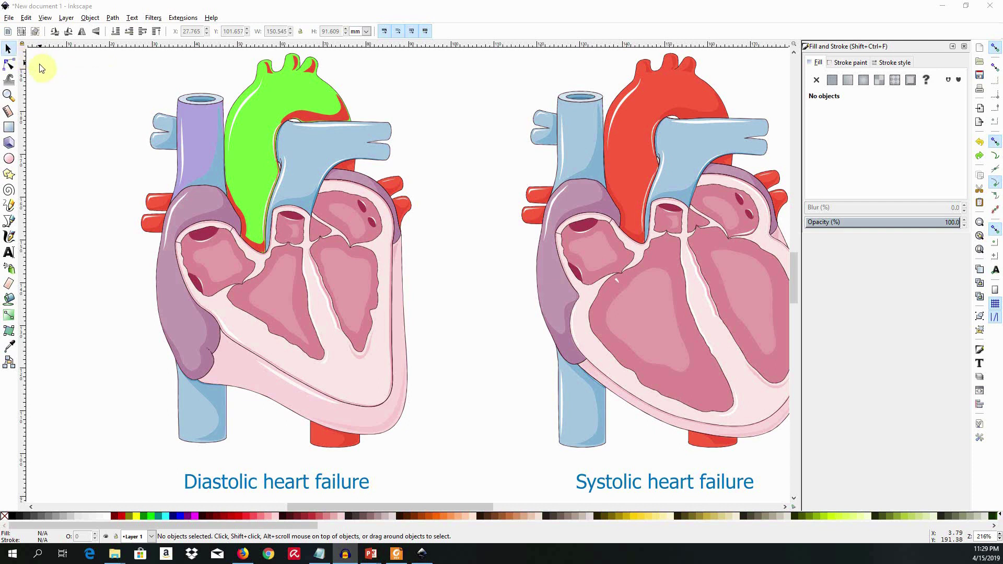
- Pick the small red vessel at the left heart's base with the Node tool, then select it whole
left_click(9, 67)
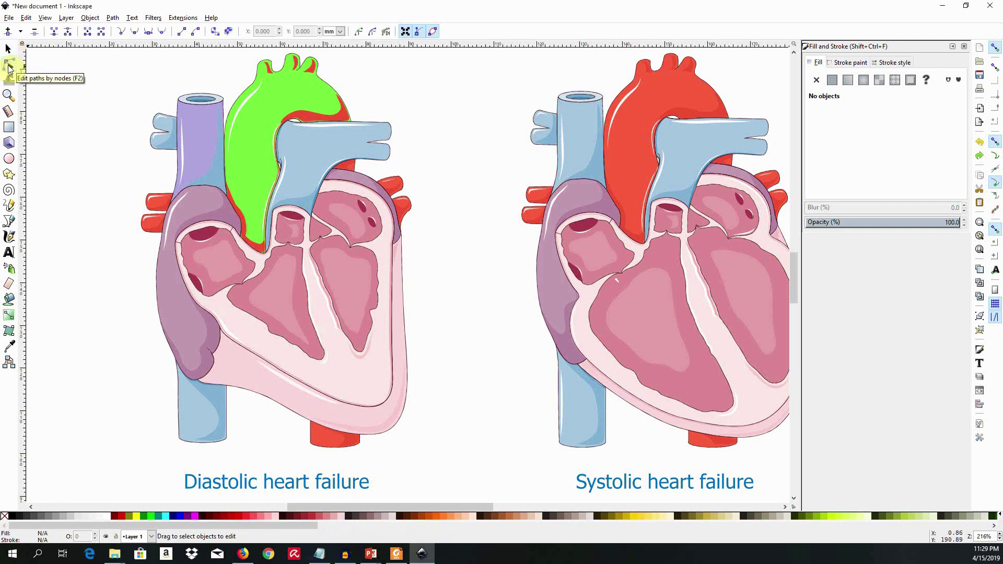
left_click(352, 442)
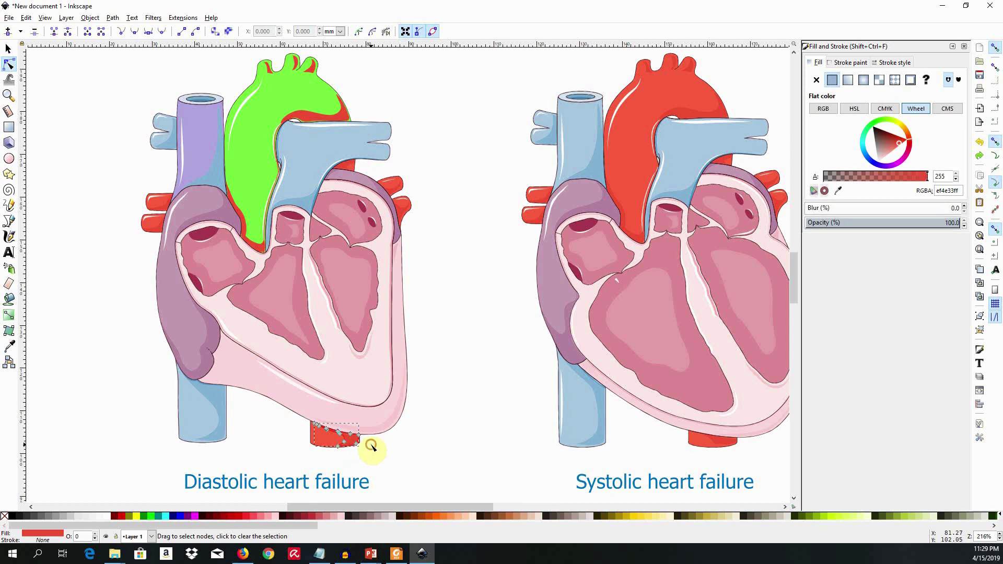
left_click(350, 447)
key("Escape")
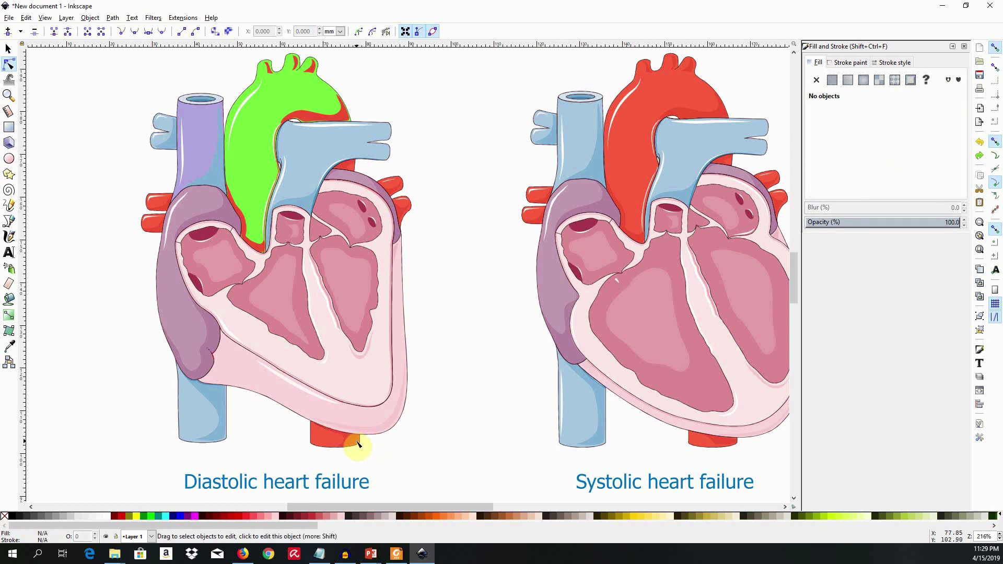
left_click(358, 444)
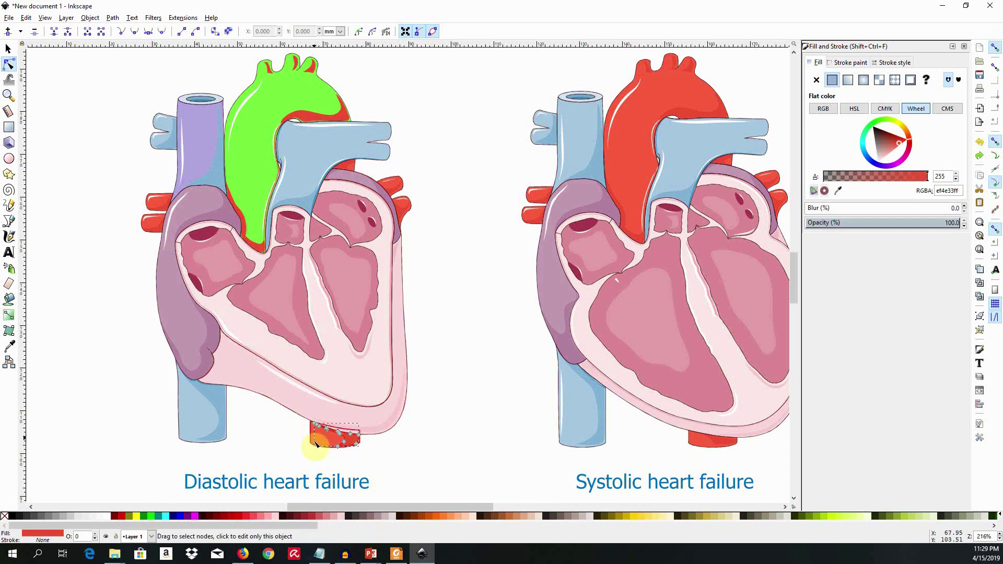
key("s")
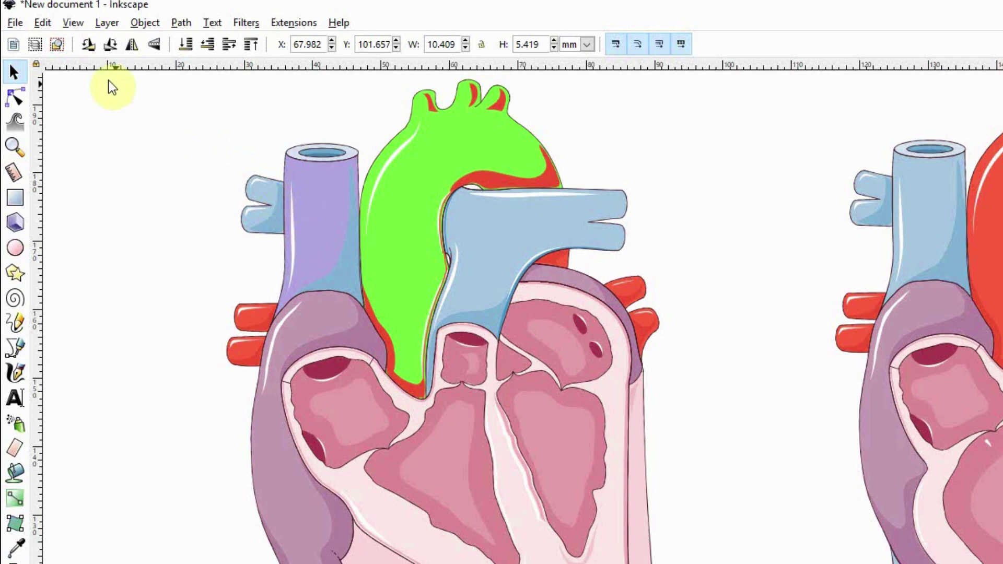
- Select all 26 red-filled vessel paths with Edit > Select Same > Fill Color
left_click(43, 23)
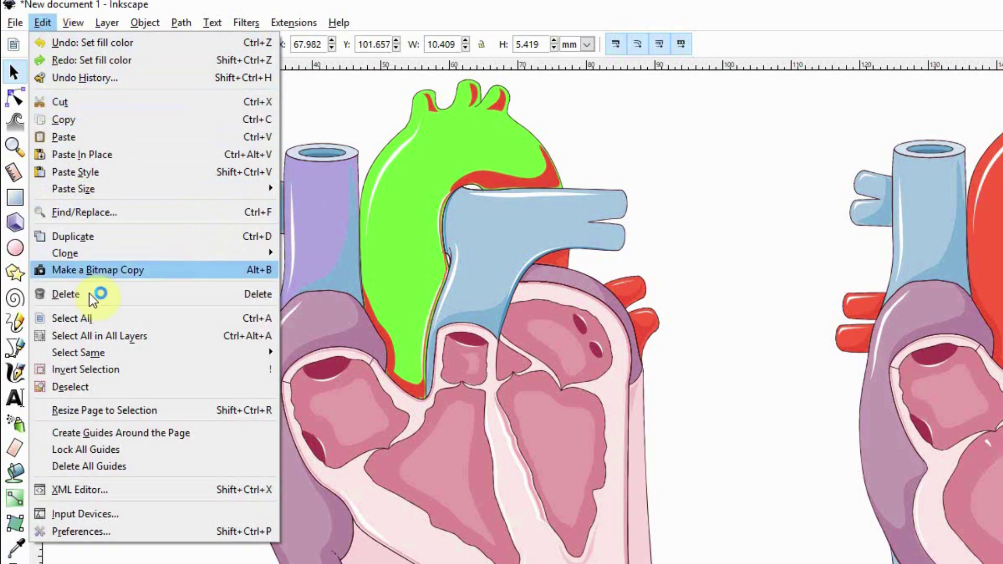
left_click(106, 354)
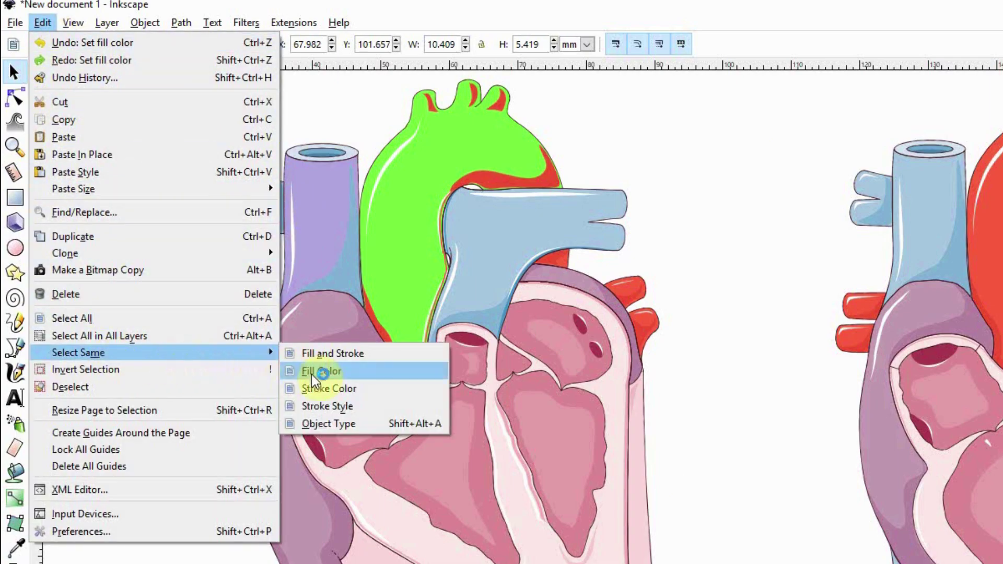
left_click(337, 372)
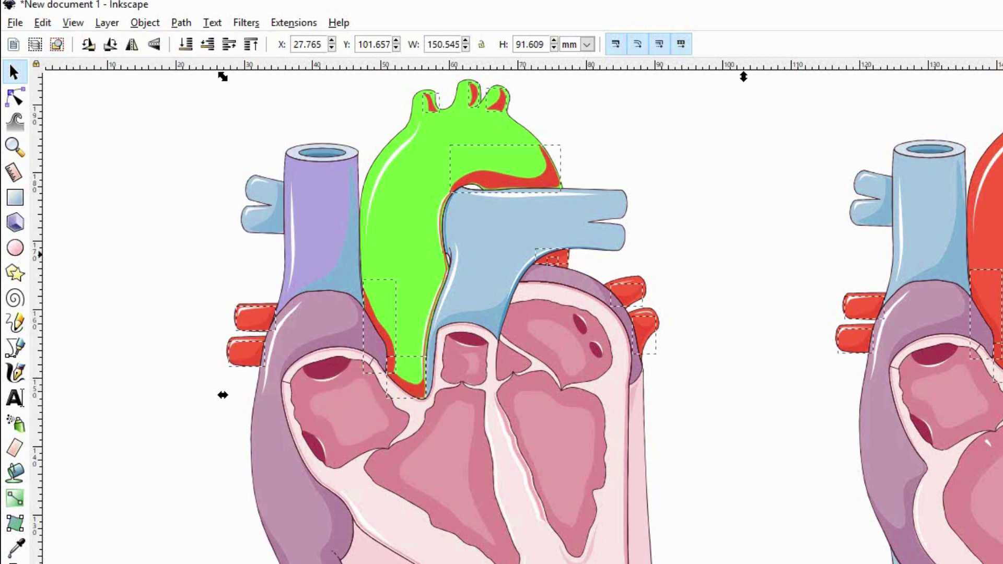
left_click(854, 109)
- Use the colour wheel to turn the 26 selected vessel paths bright blue (1822e4ff)
left_click(885, 108)
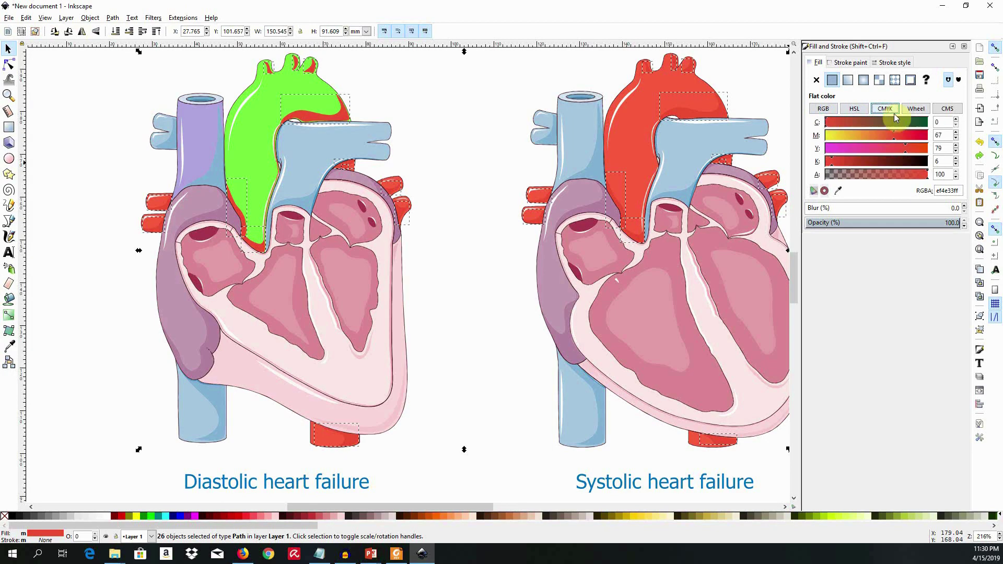
left_click(909, 109)
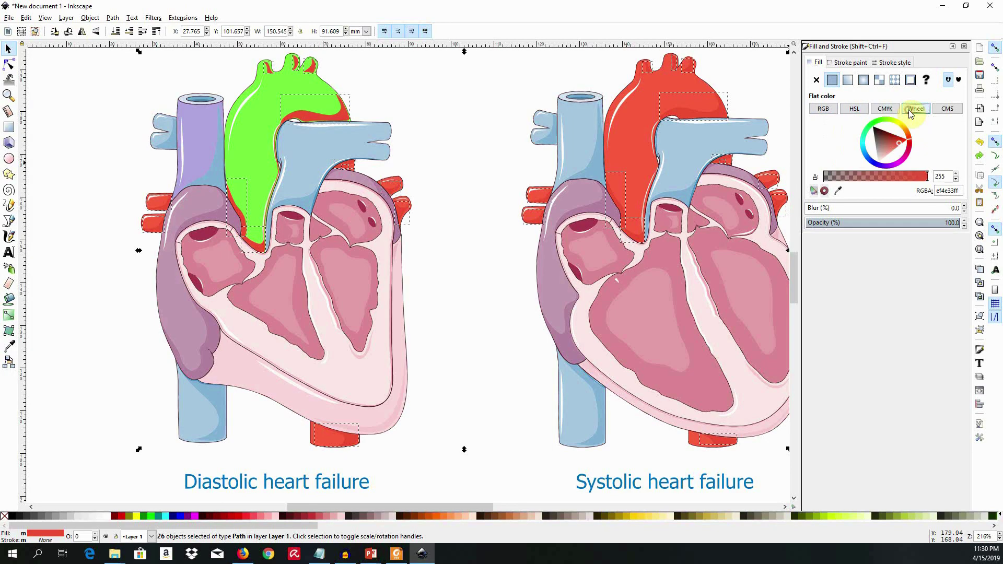
left_click(876, 130)
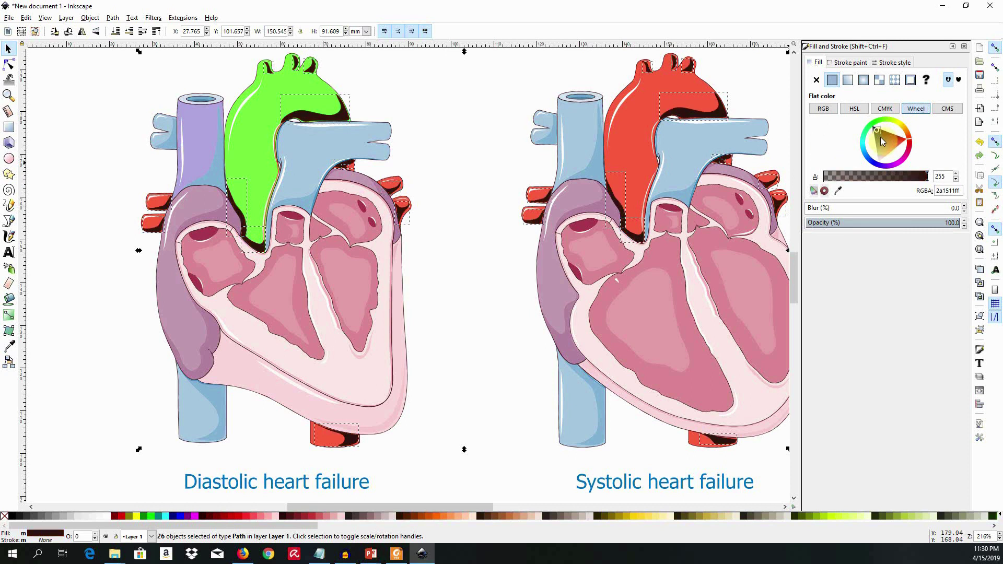
left_click(879, 137)
left_click(871, 121)
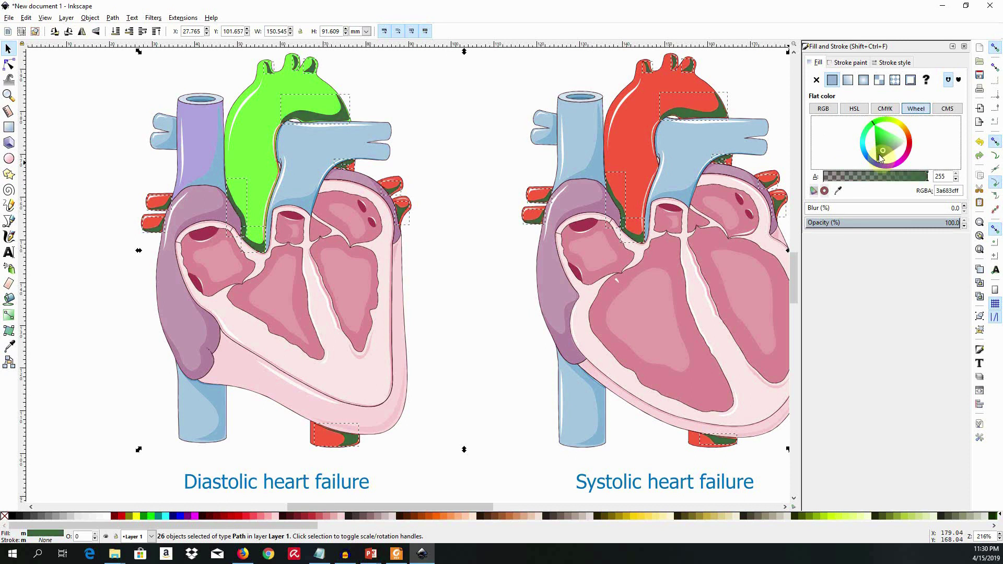
left_click(876, 158)
left_click(875, 164)
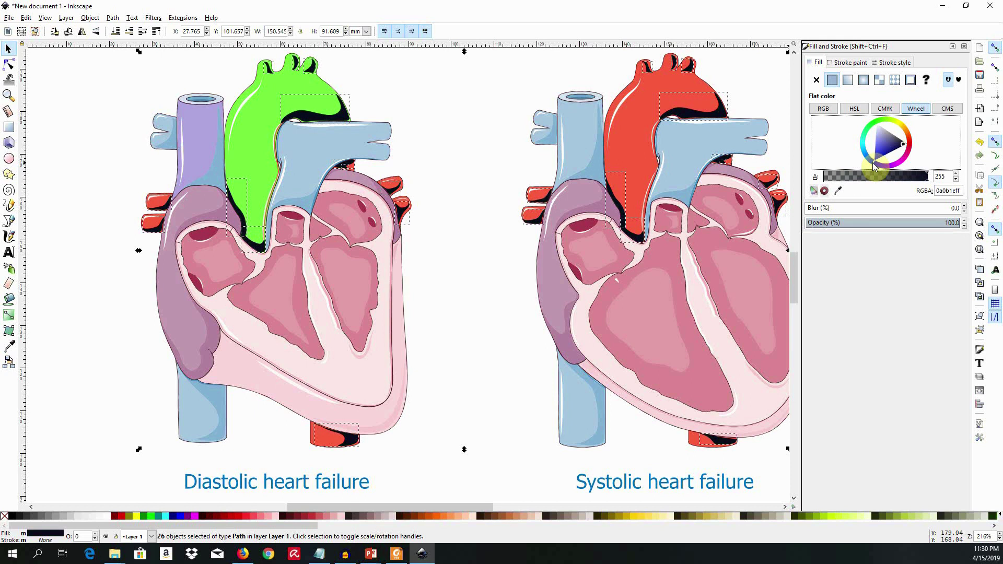
left_click(878, 157)
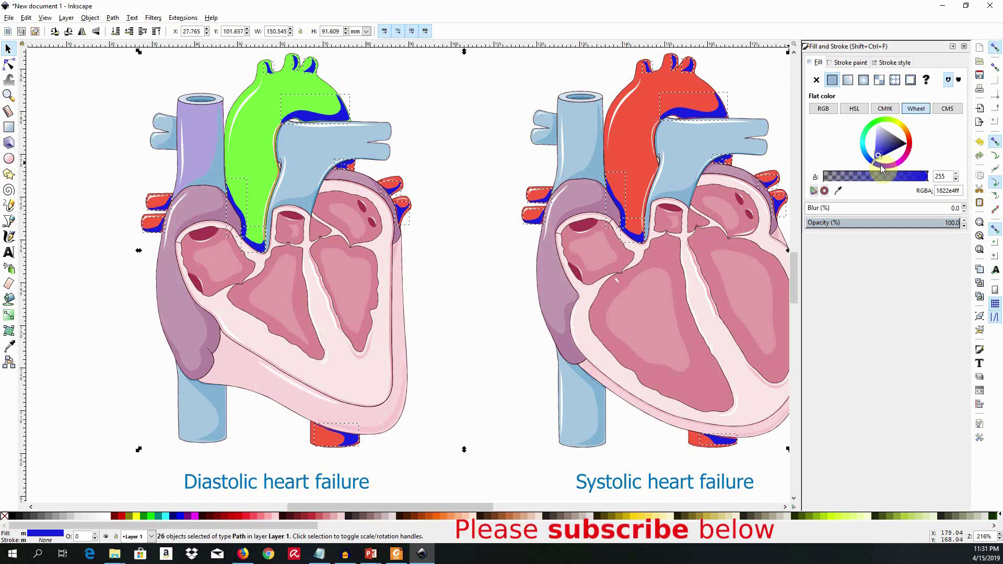
- Nudge the vessel parts' blue fill, then try red, yellow and green hues in HSL
left_click(909, 146)
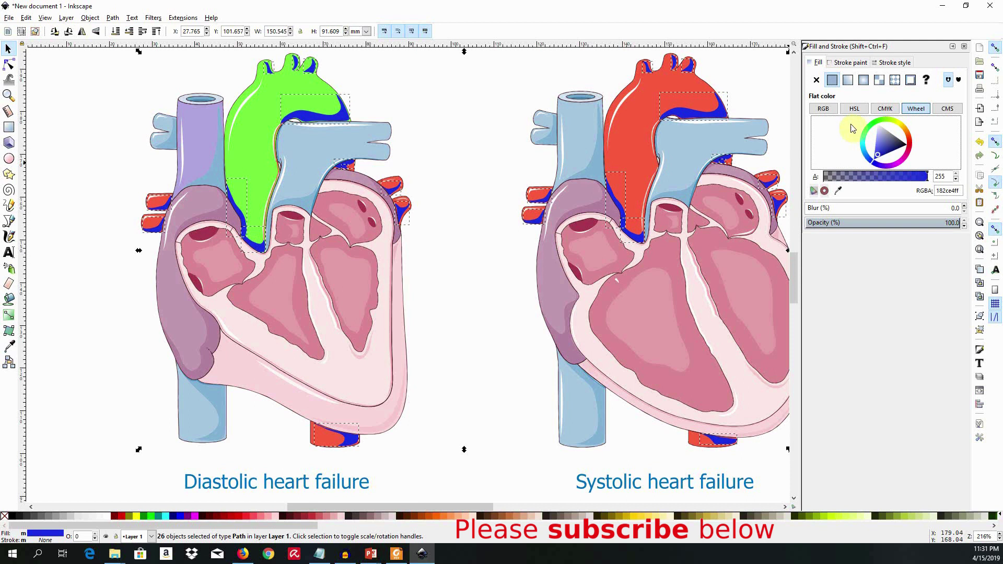
left_click(823, 108)
left_click(849, 109)
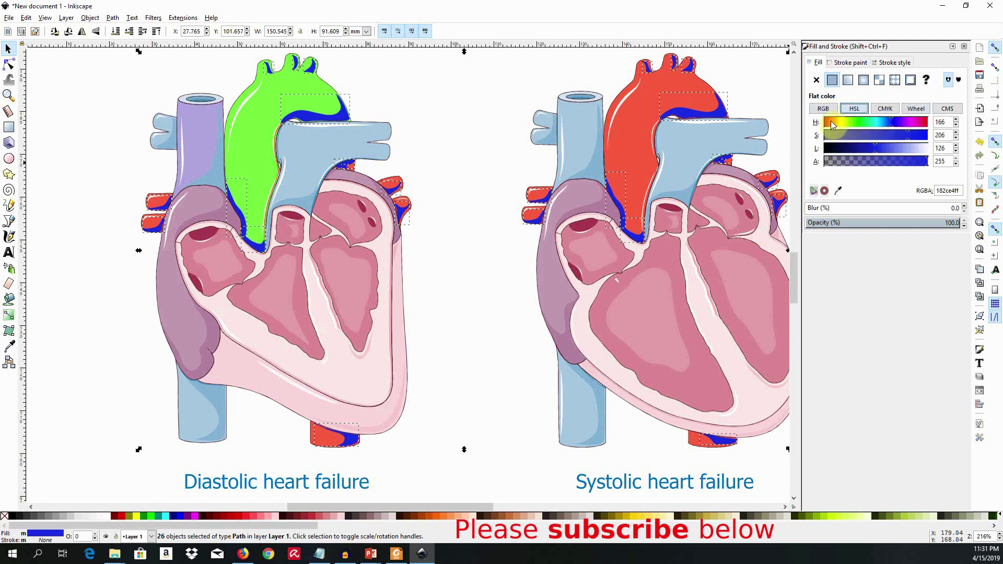
left_click(827, 123)
left_click(840, 122)
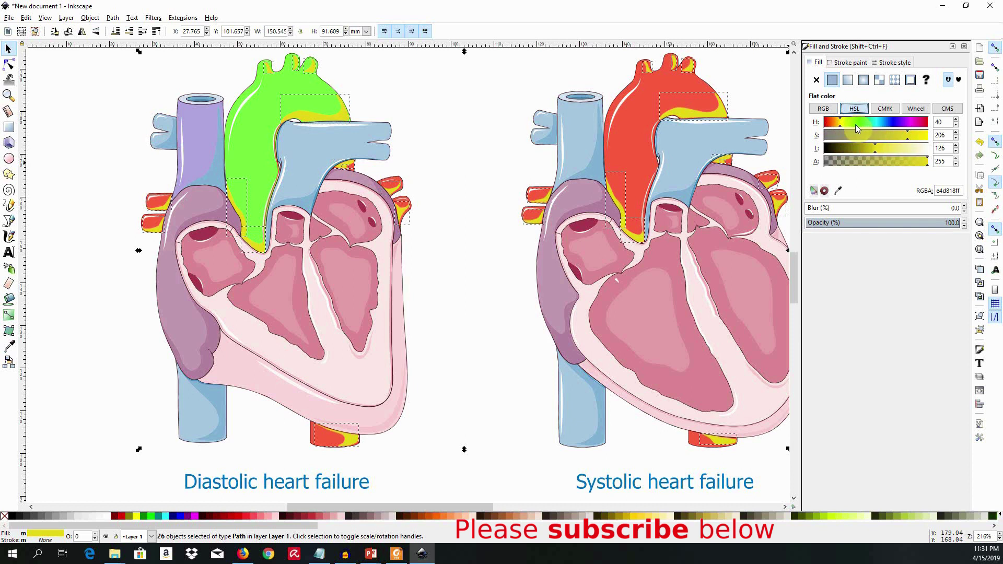
left_click(861, 124)
- Cycle the vessel parts through blue, magenta, crimson, cyan and green, ending on red-orange hue 12 (e45018ff)
left_click(888, 122)
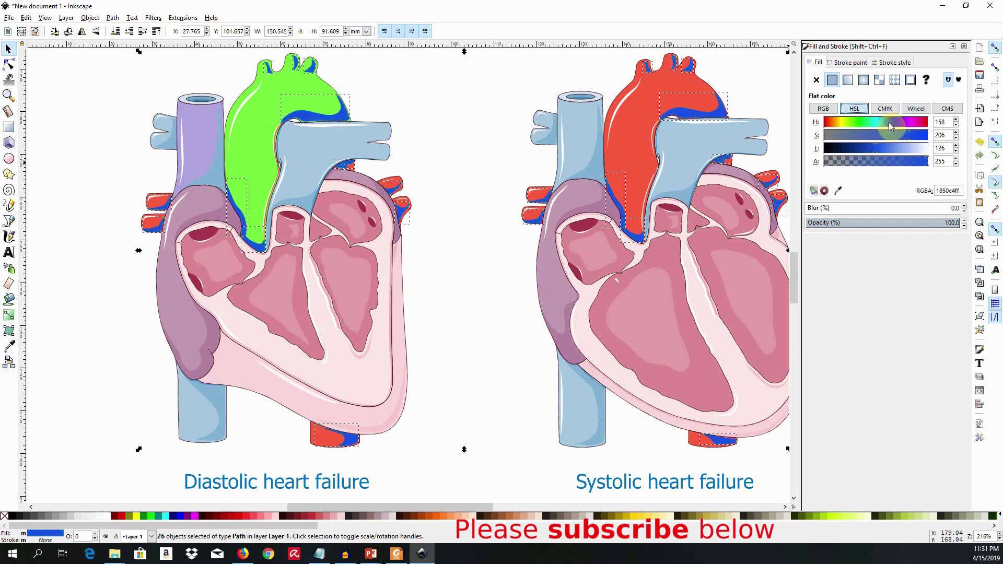
left_click(909, 123)
left_click(922, 123)
left_click(892, 122)
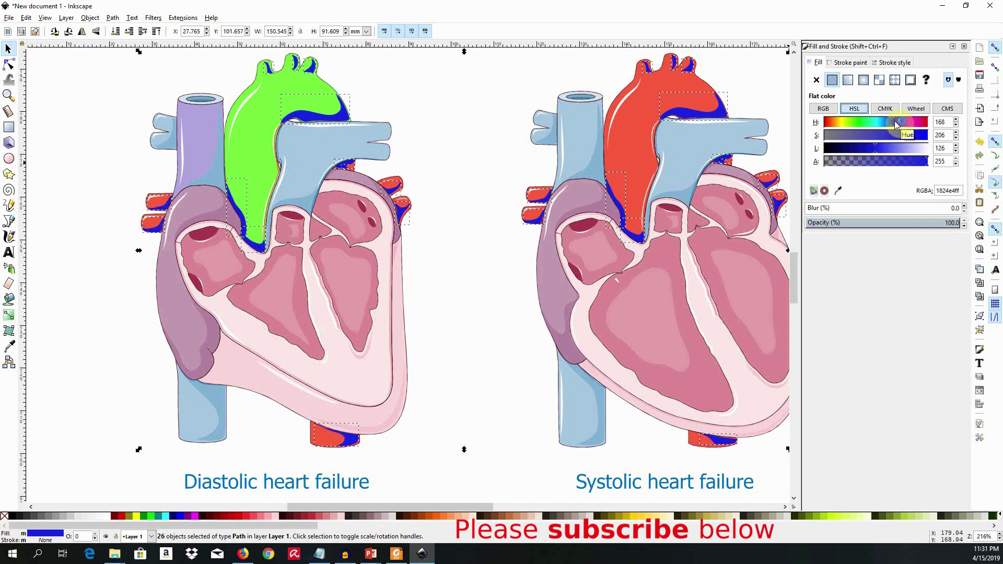
left_click(878, 123)
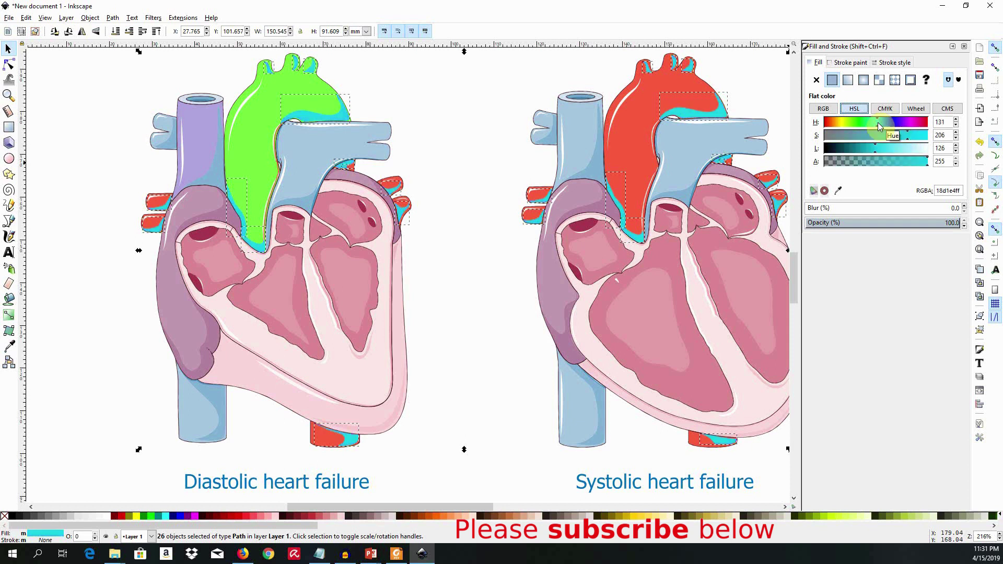
left_click(857, 122)
left_click(840, 121)
left_click(829, 123)
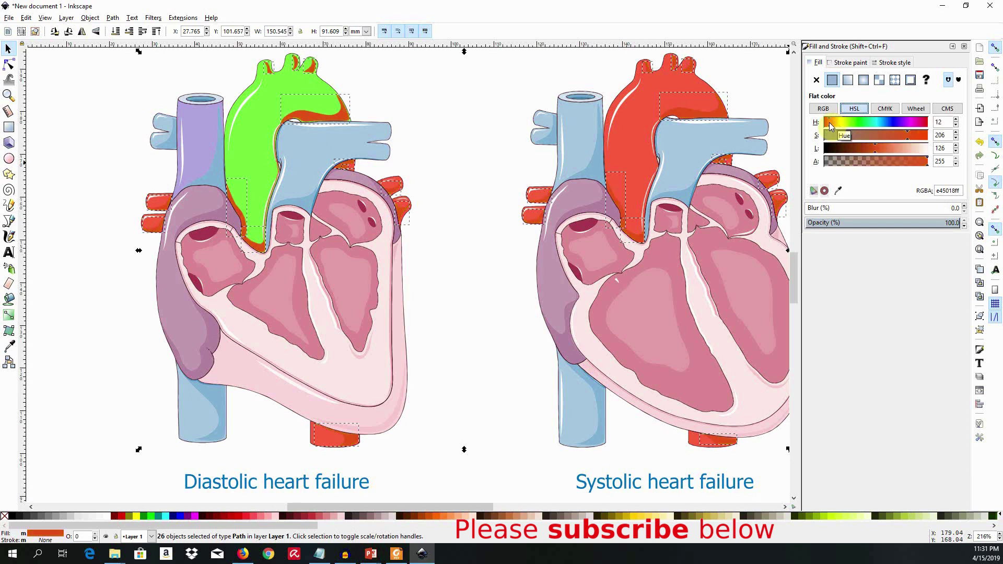
- Recolour the 26 selected vessel paths blue at hue 161 (1843e4ff)
left_click(891, 126)
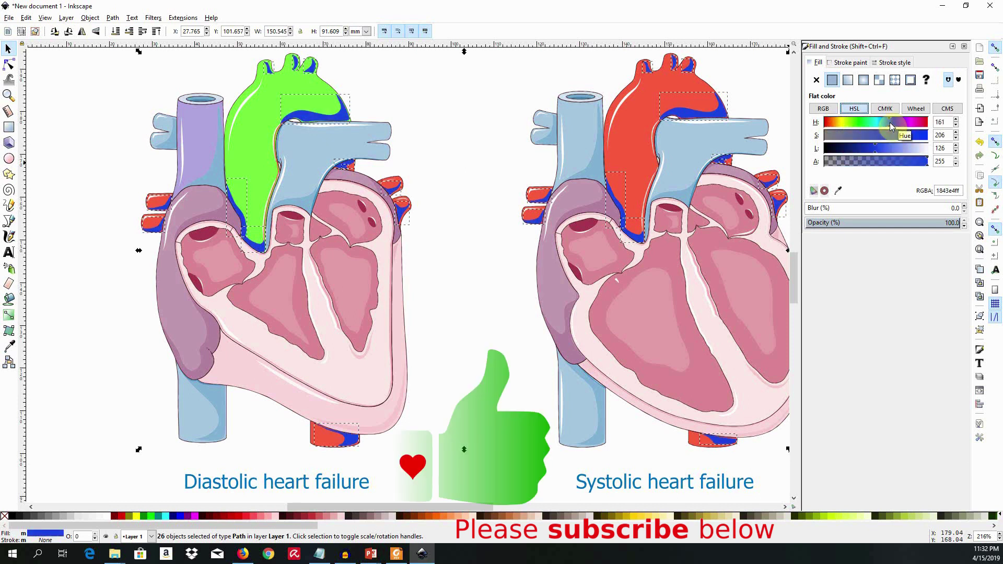